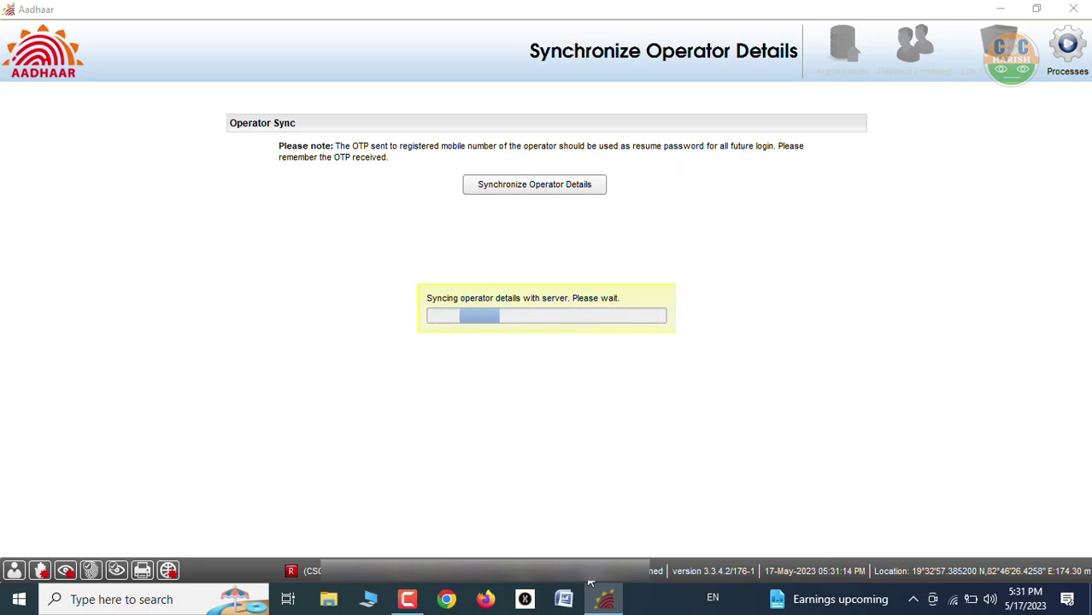
left_click(408, 599)
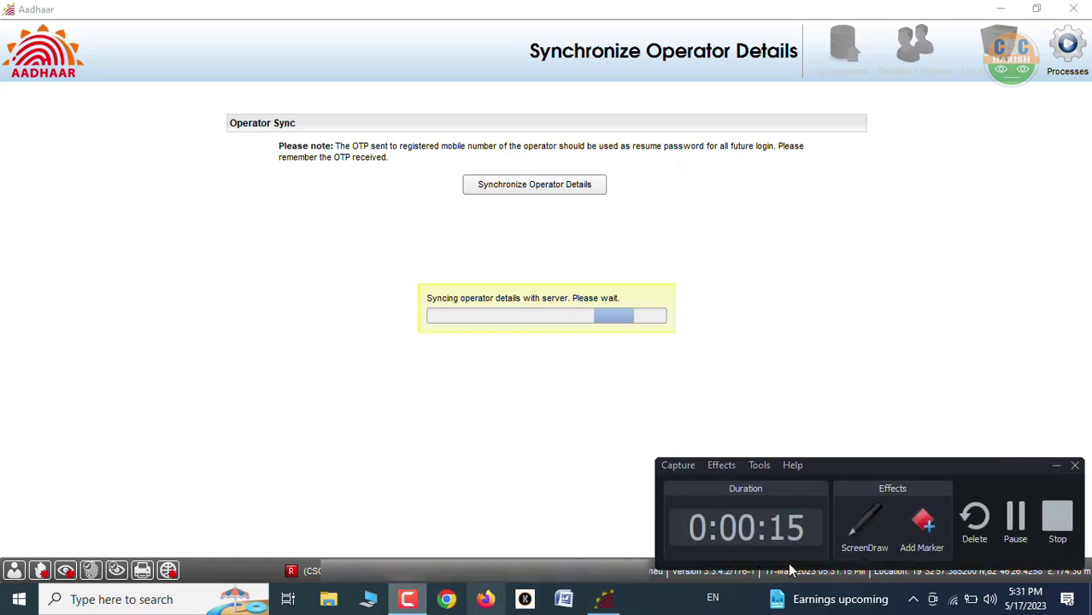
left_click(1015, 520)
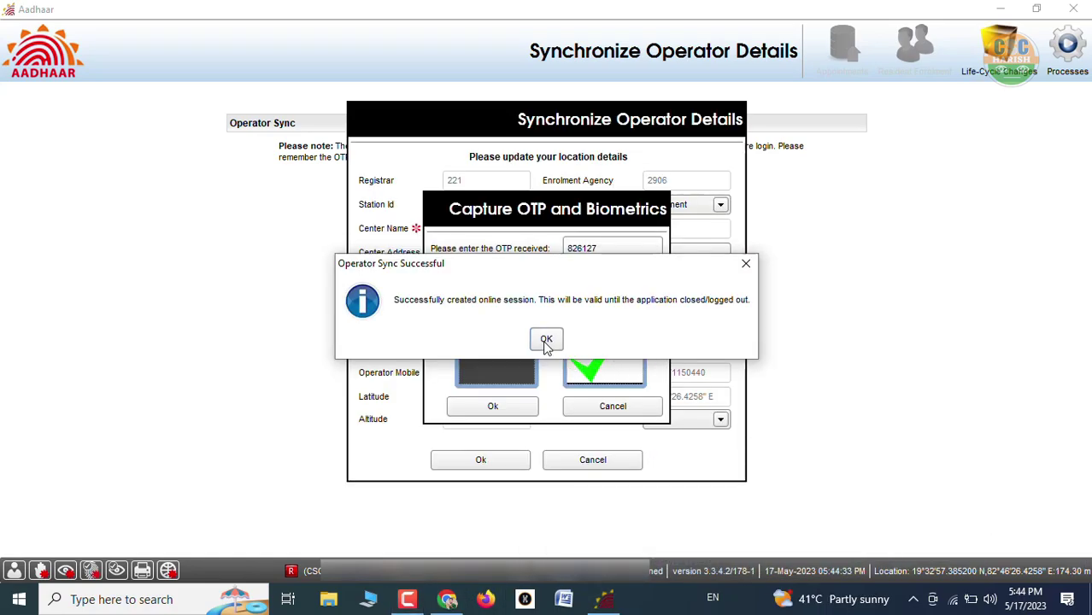
- Dismiss the operator sync message and open the Online Update form
left_click(546, 340)
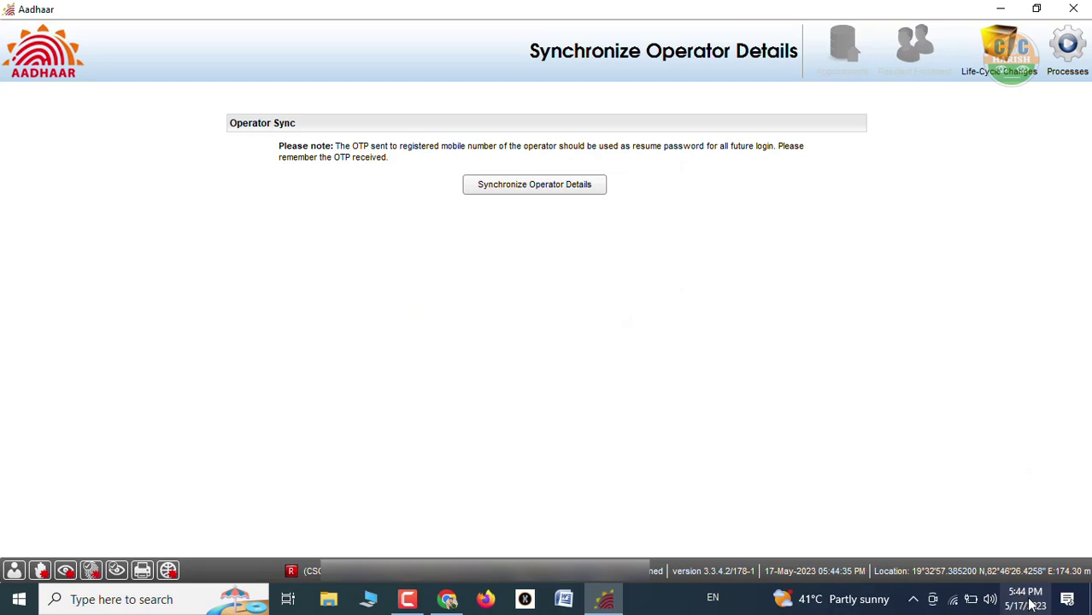
left_click(1000, 52)
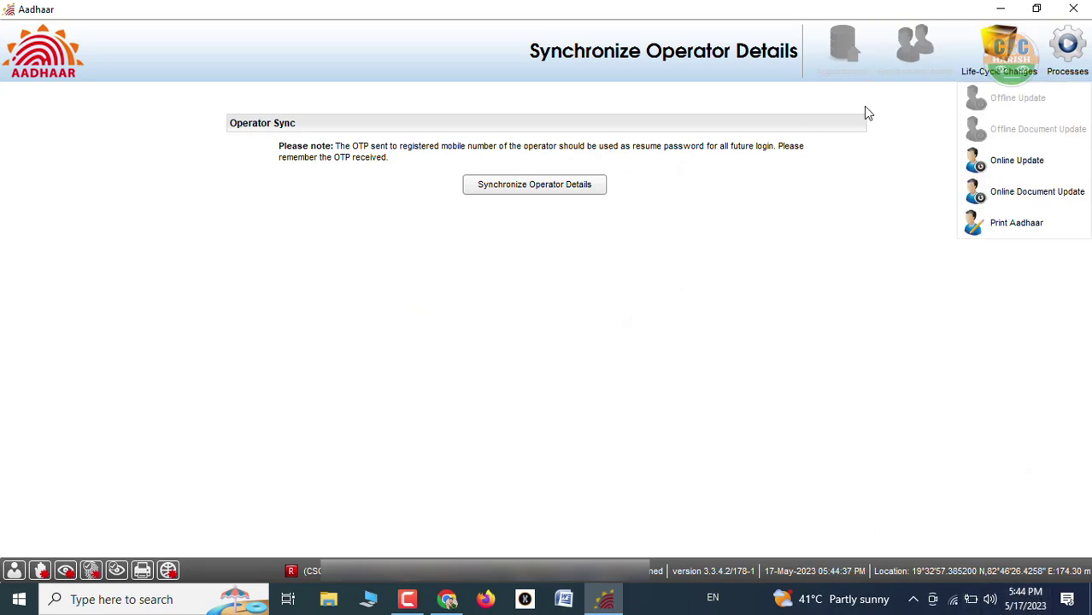
left_click(1026, 163)
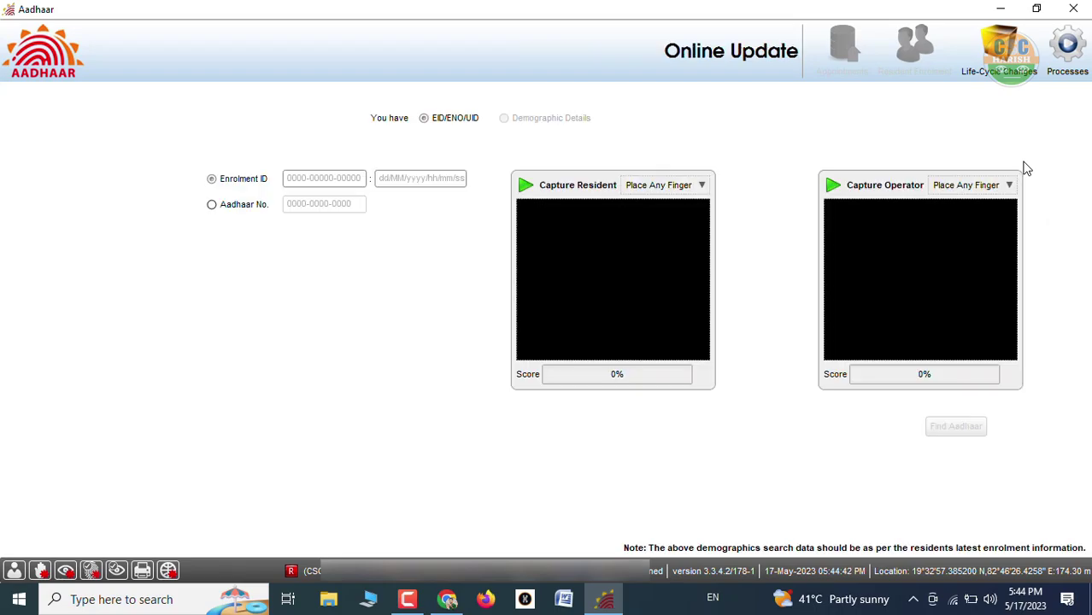
- Open View Enrollment Details and agree to discard the current online update
left_click(1067, 47)
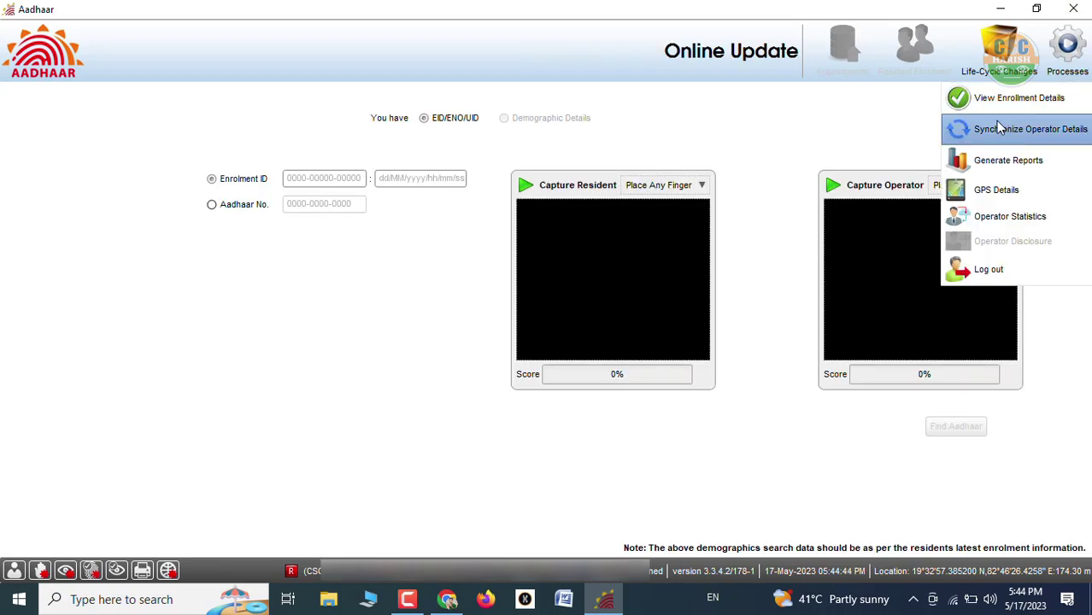
left_click(1031, 107)
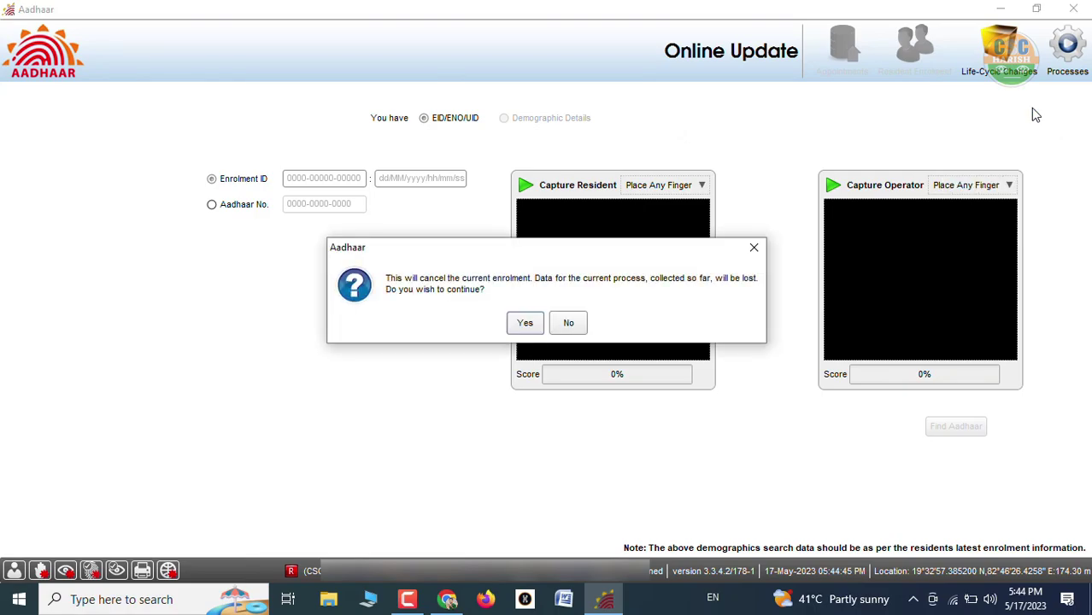
left_click(525, 324)
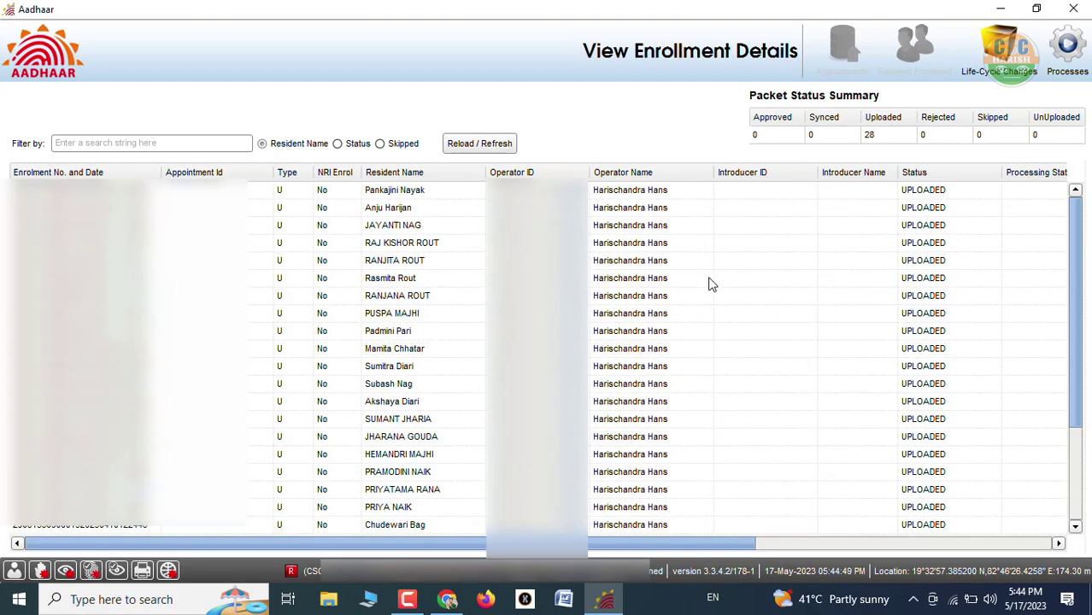
- Examine the enrolment list across all its columns, from the enrolment number and resident name to the packet status and rejection details
left_click_drag(521, 545, 853, 557)
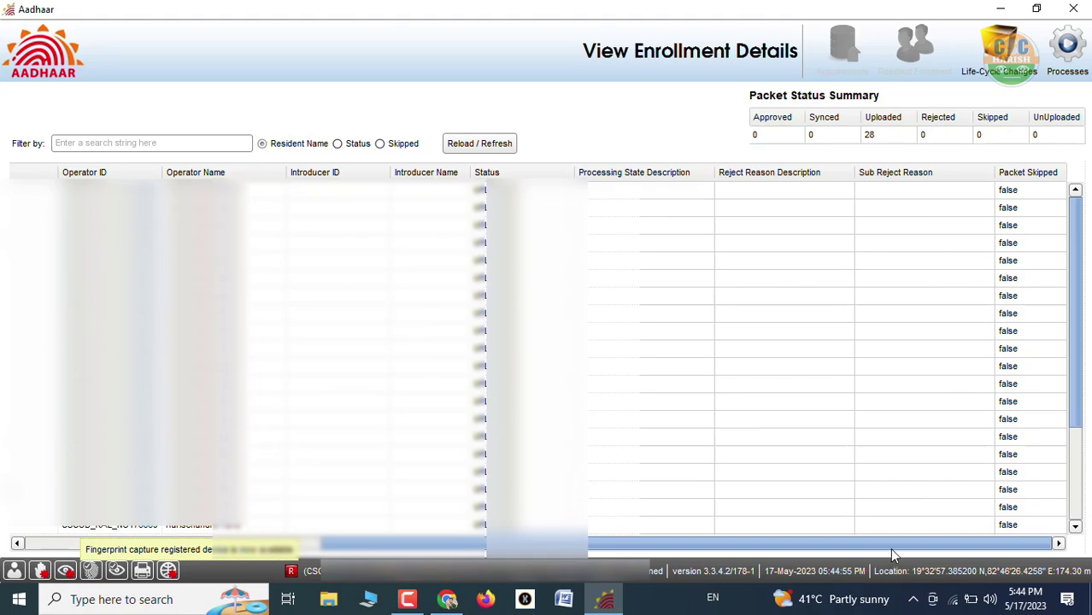
left_click_drag(888, 547, 366, 579)
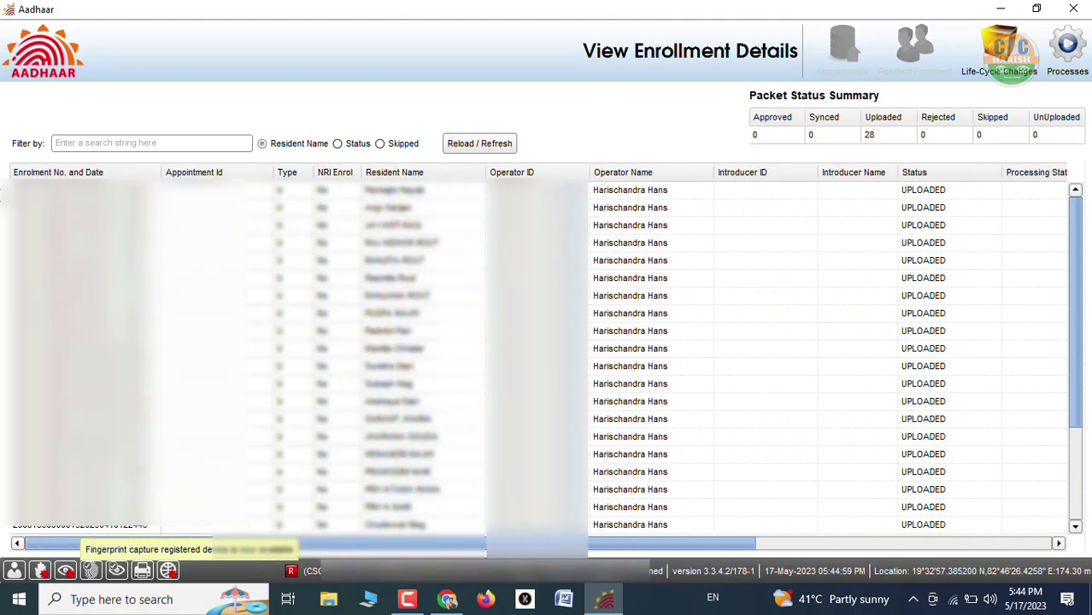
scroll(638, 237, "right", 5)
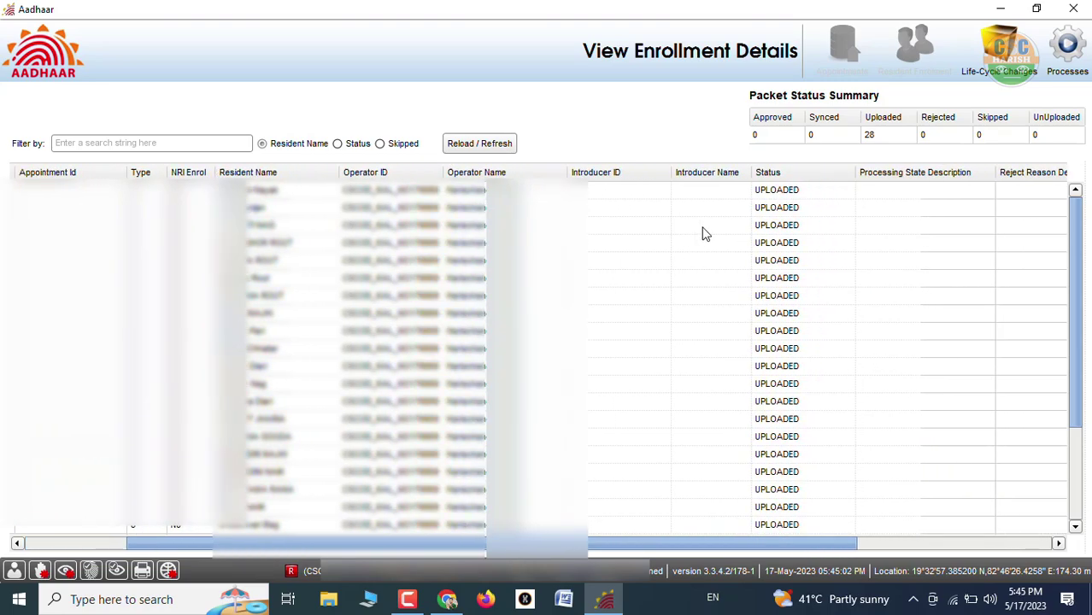
scroll(246, 453, "left", 5)
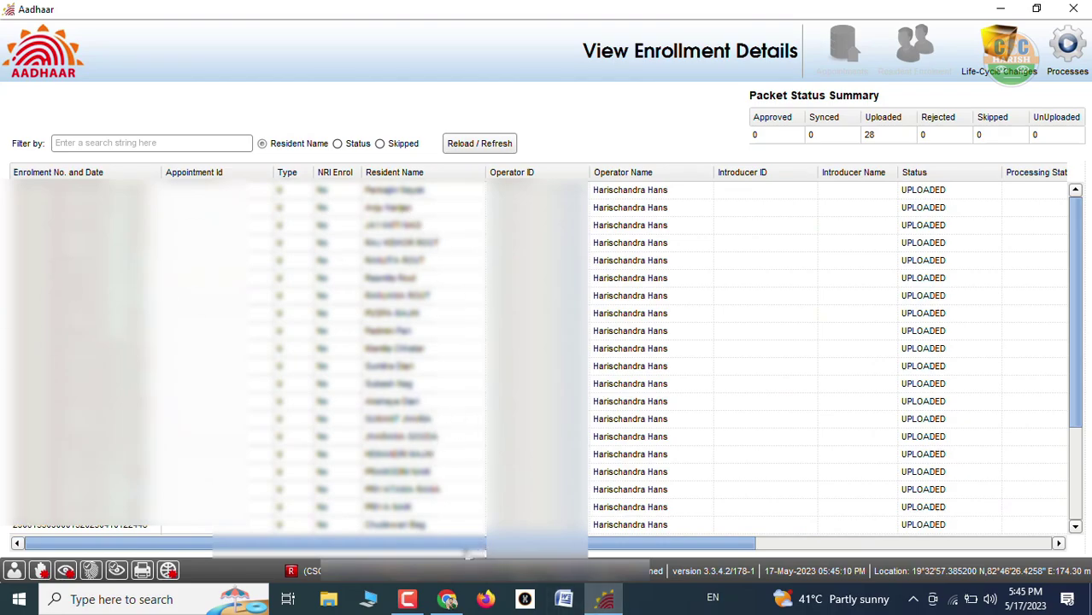
scroll(442, 551, "right", 3)
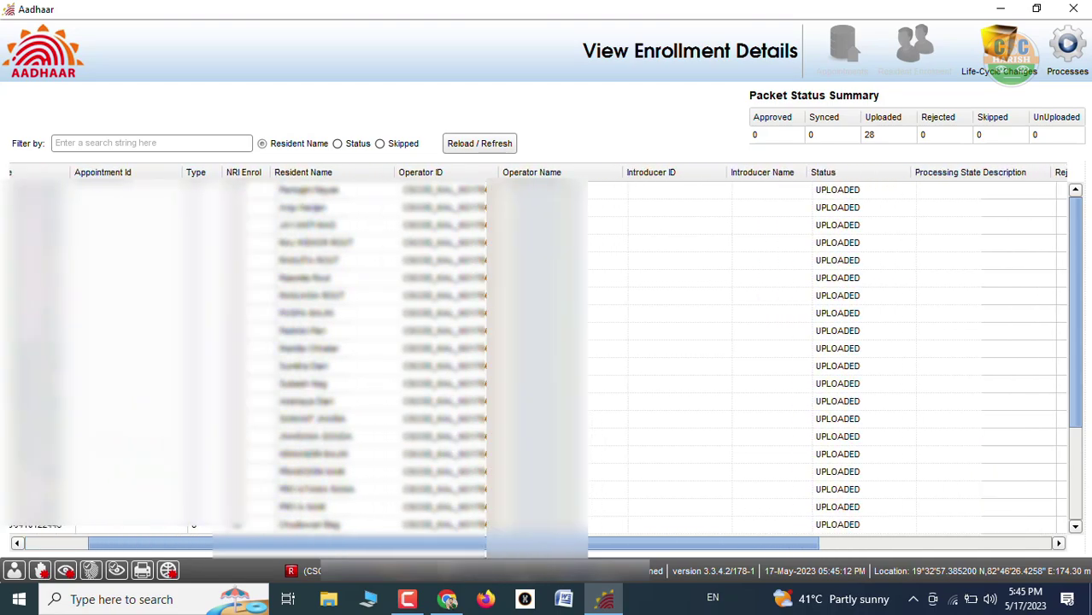
scroll(193, 317, "left", 3)
left_click(382, 207)
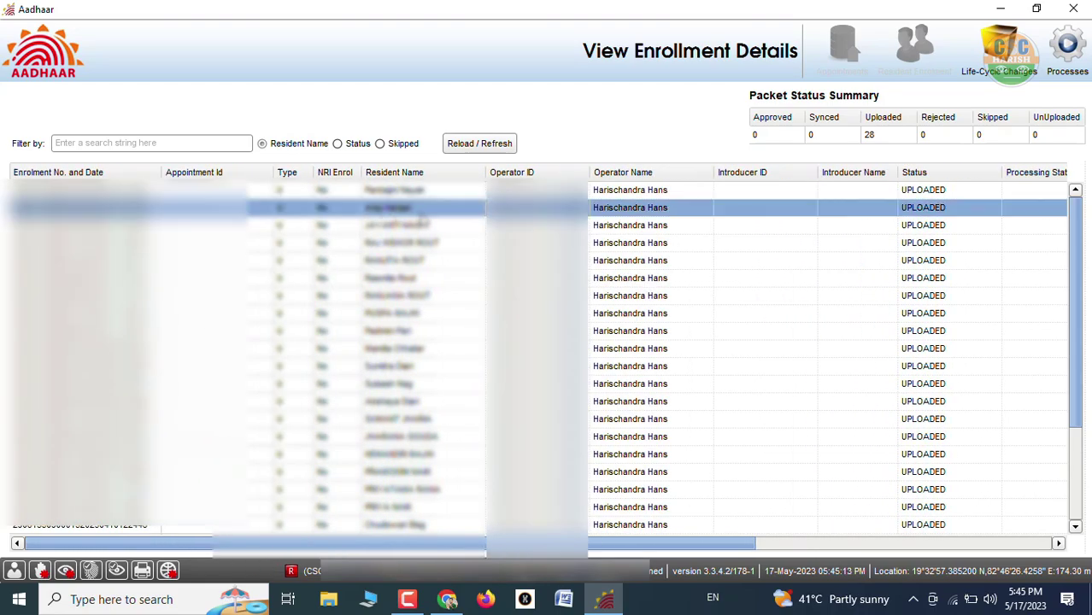
left_click(378, 191)
left_click(245, 213)
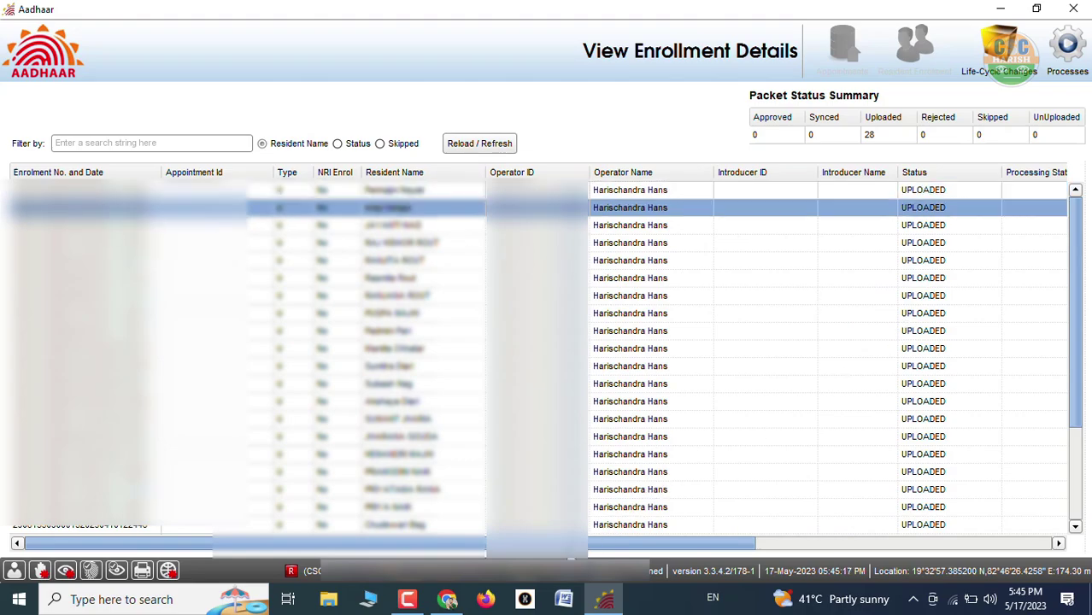
left_click_drag(590, 545, 1048, 554)
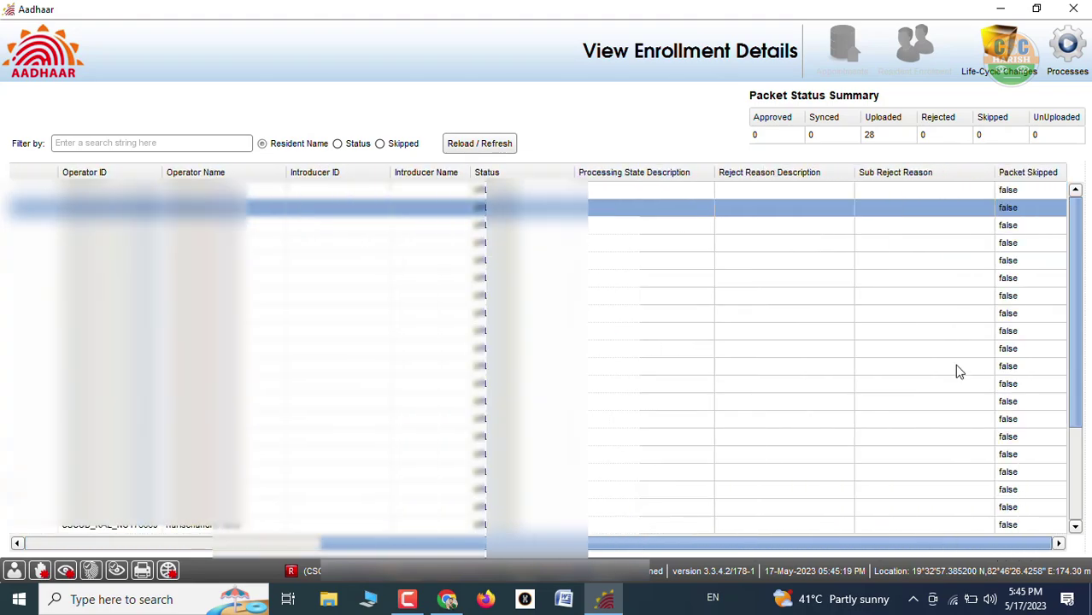
- Check the reject reason and Packet Skipped entries of the first few enrolments, and review their enrolment numbers and status
left_click(888, 195)
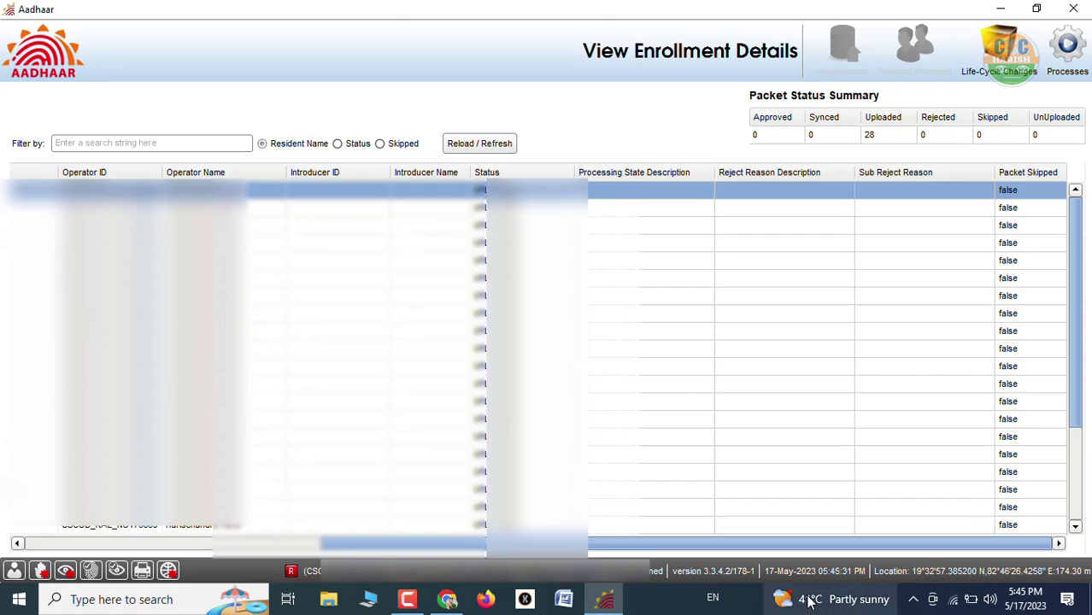
key("Down")
key("Down")
left_click(1002, 193)
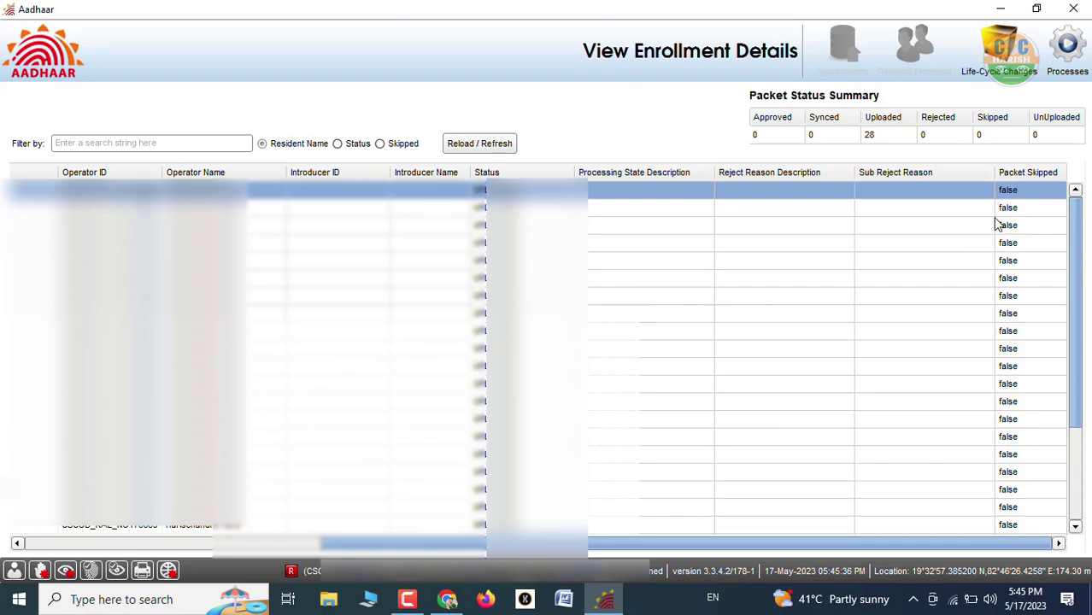
left_click(996, 213)
left_click(1005, 224)
left_click(1002, 192)
left_click(1001, 212)
left_click(1004, 195)
left_click(262, 543)
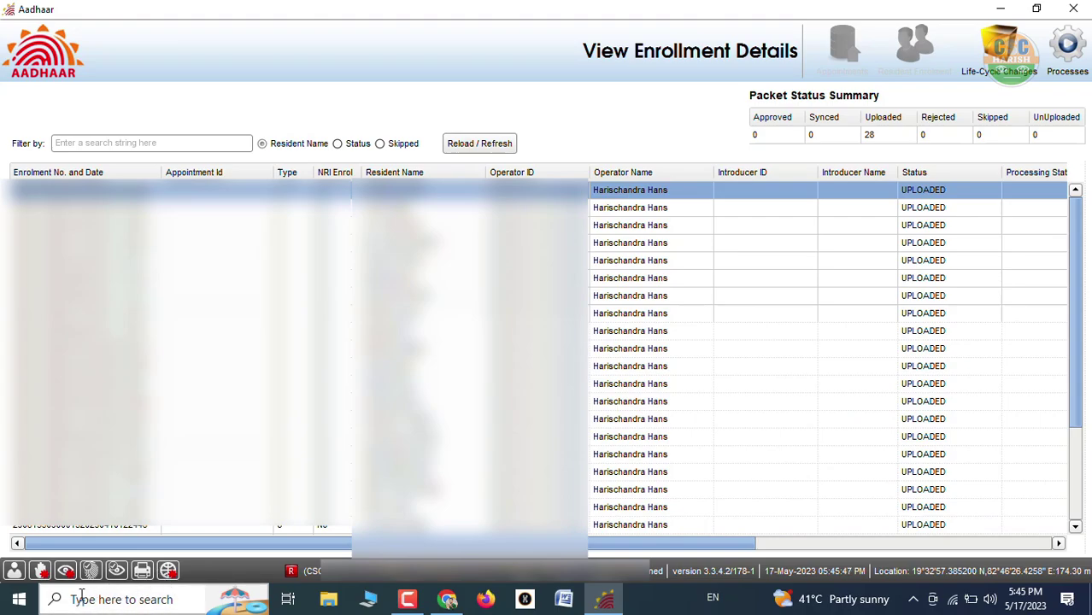
mouse_move(118, 544)
left_mouse_down()
mouse_move(412, 544)
mouse_move(108, 544)
left_mouse_up()
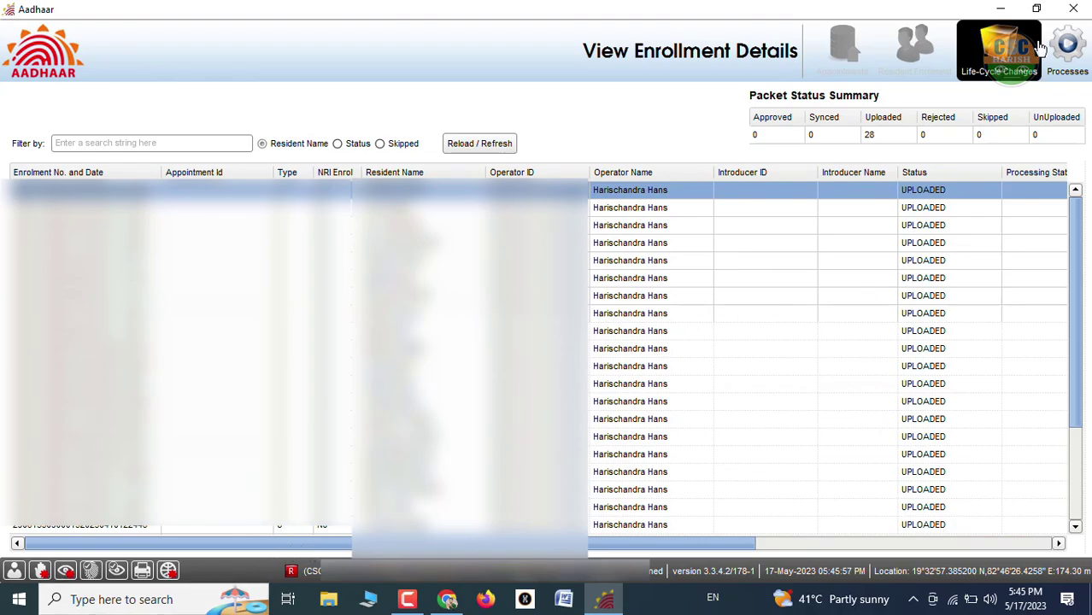
- Open Online Update, choose to identify the resident by Aadhaar No. and enter the resident's Aadhaar number
left_click(1065, 53)
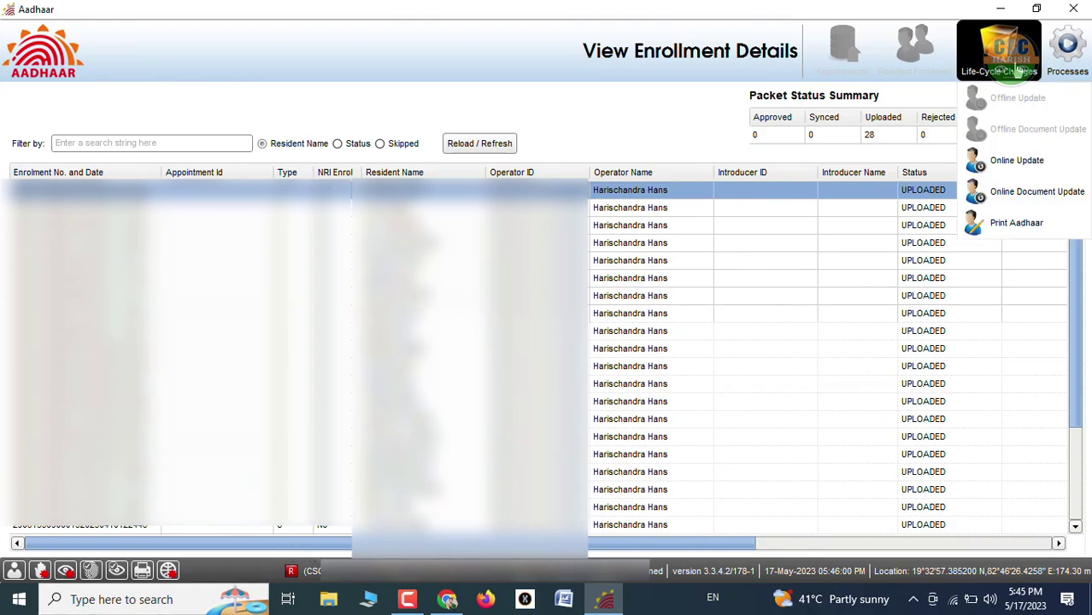
left_click(1038, 166)
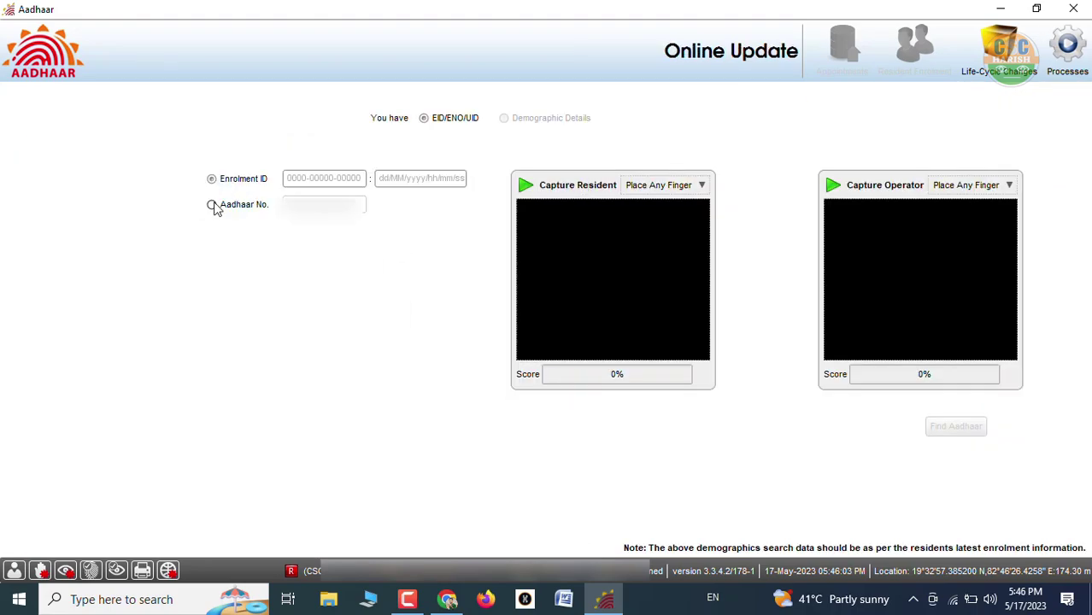
left_click(212, 206)
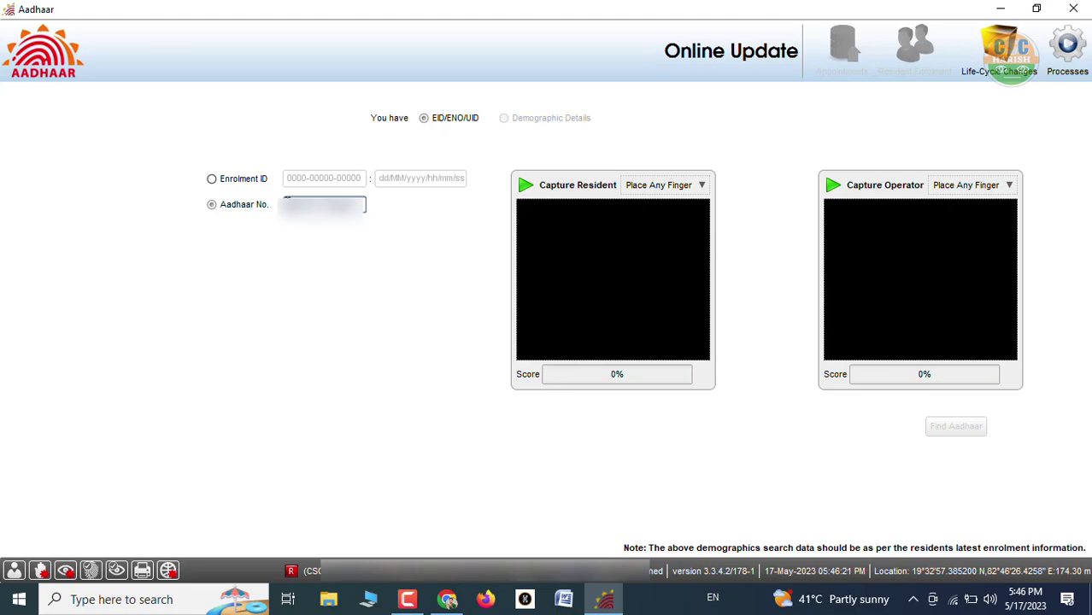
- Set the resident's biometric capture to Capture Any Iris and capture the resident's iris
left_click(663, 186)
left_click(666, 219)
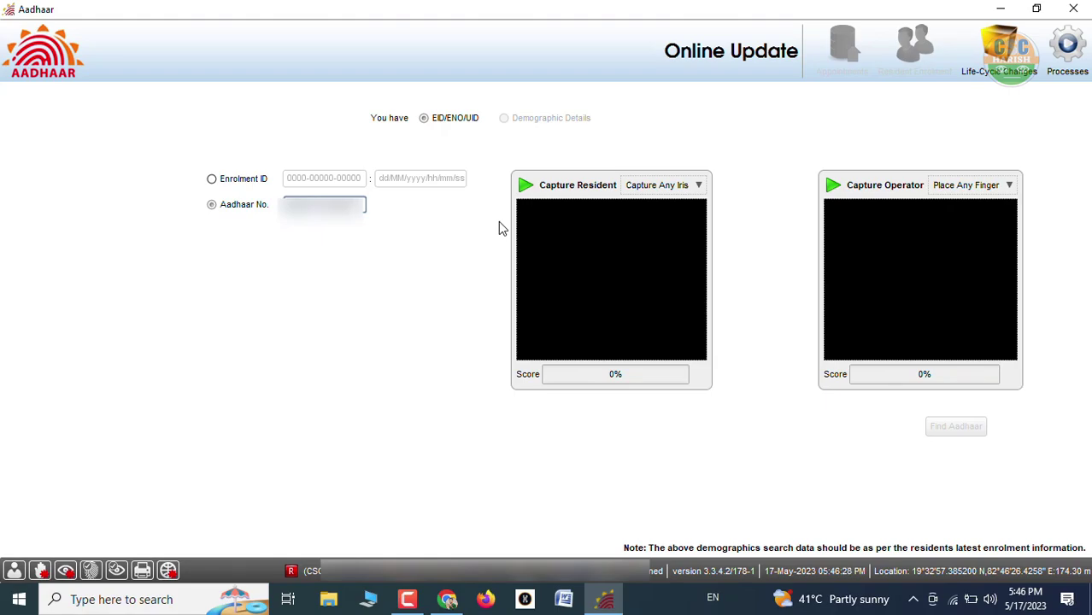
left_click(575, 248)
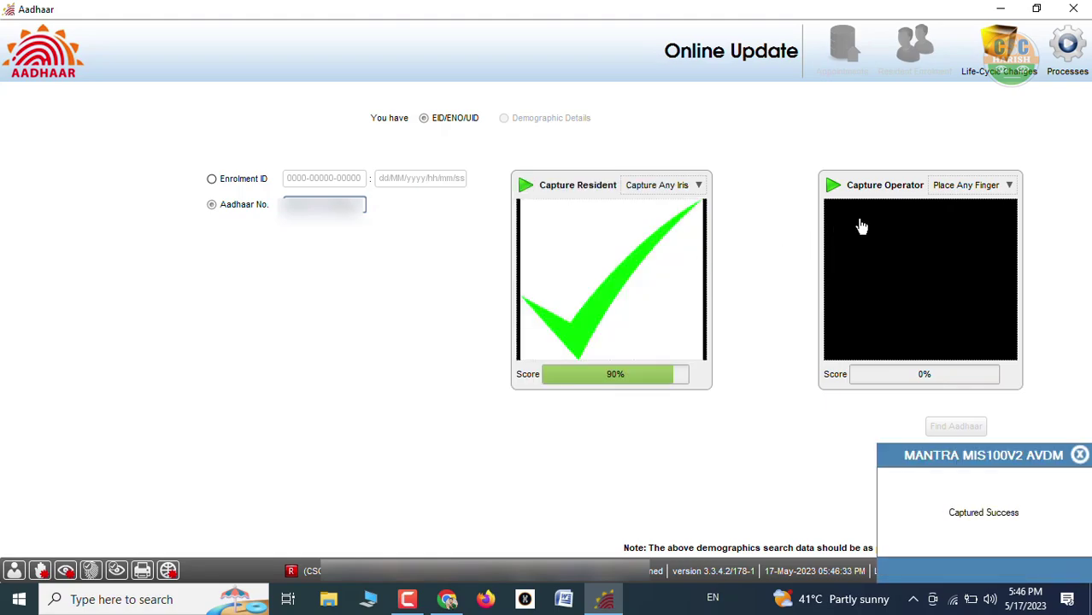
- Capture the operator's iris using Capture Any Iris and find the resident's Aadhaar record
left_click(966, 186)
left_click(961, 212)
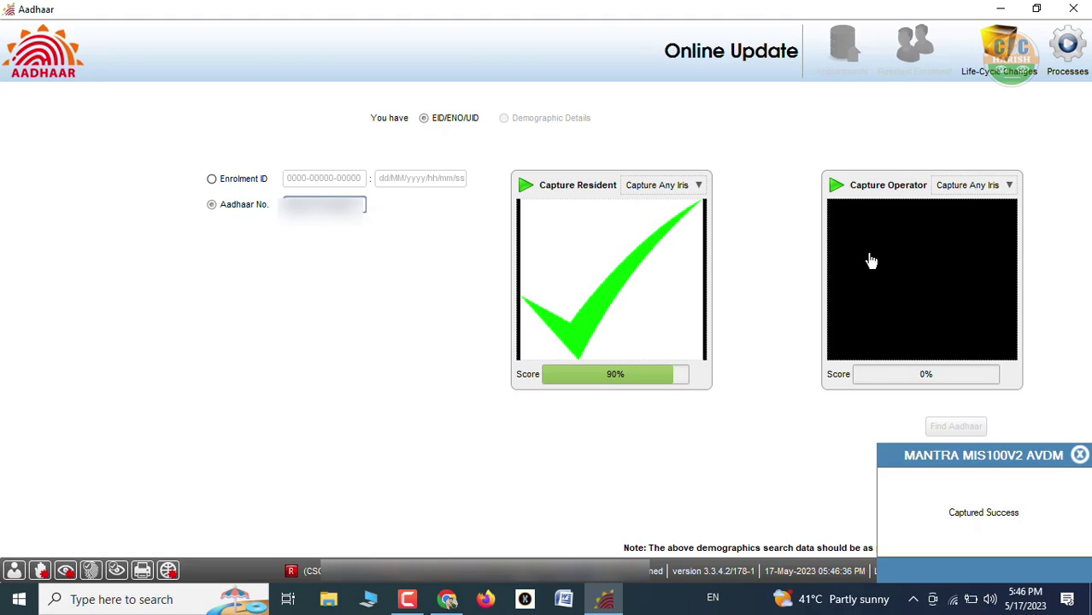
left_click(868, 264)
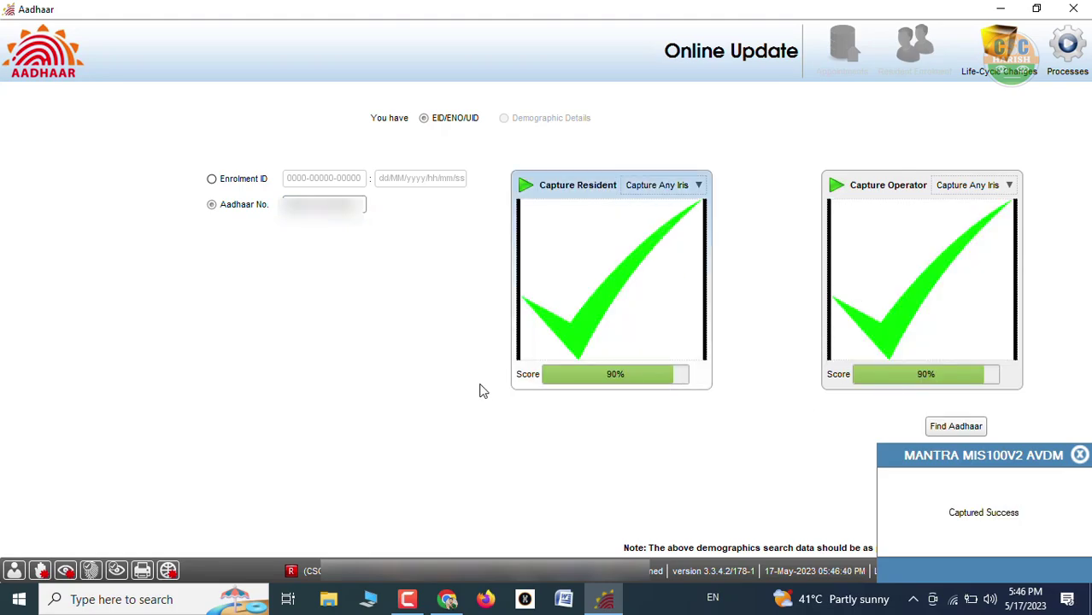
left_click(948, 431)
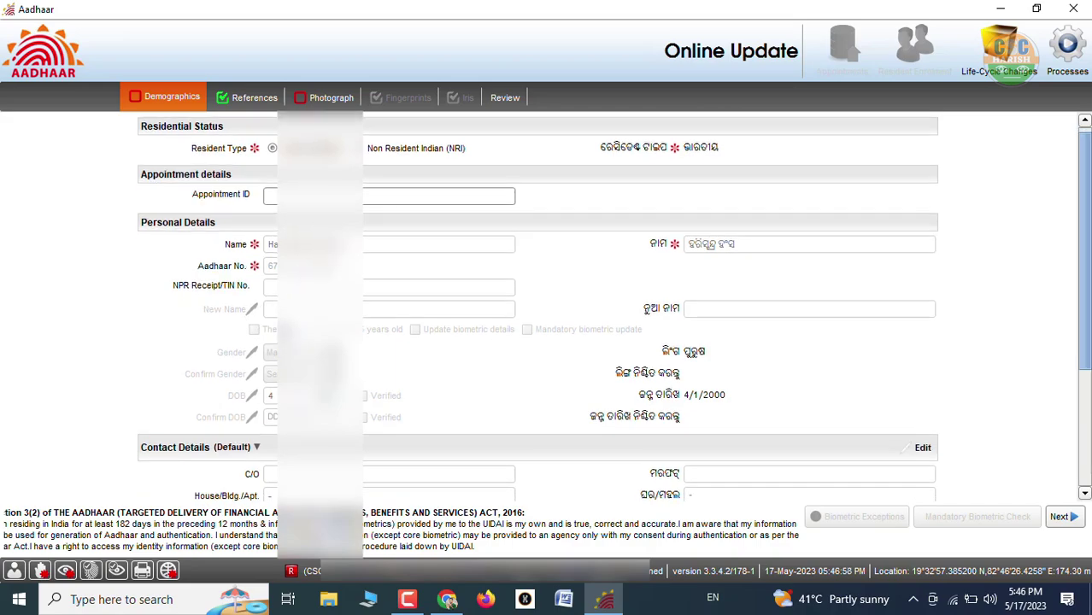
- Examine the demographics form's personal and contact details, including the fields available for editing such as name, gender, date of birth, address, mobile and email
scroll(276, 329, "down", 3)
scroll(268, 461, "down", 2)
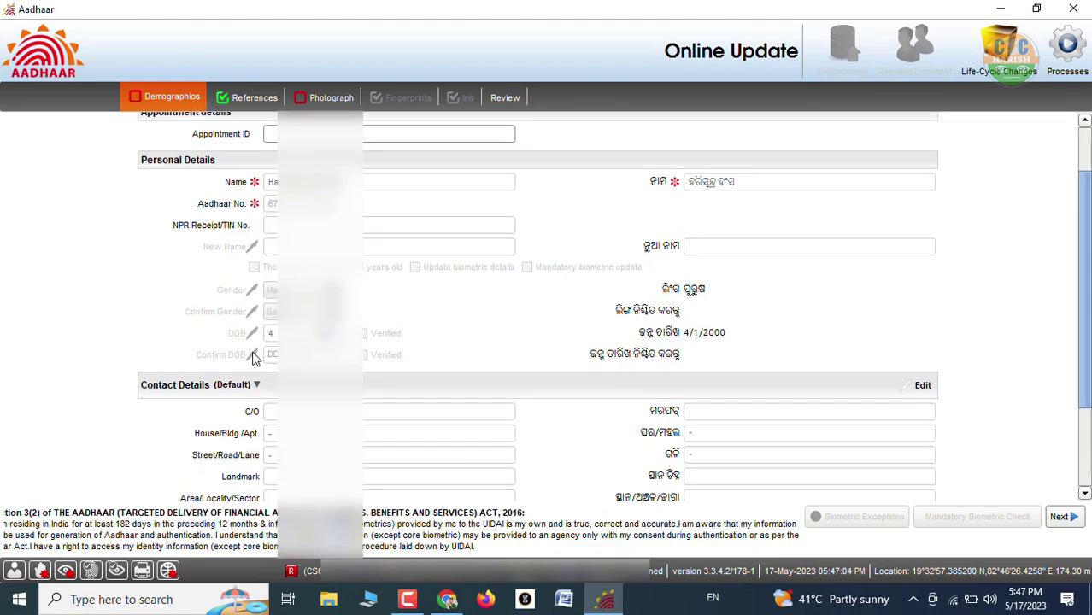
scroll(532, 306, "down", 5)
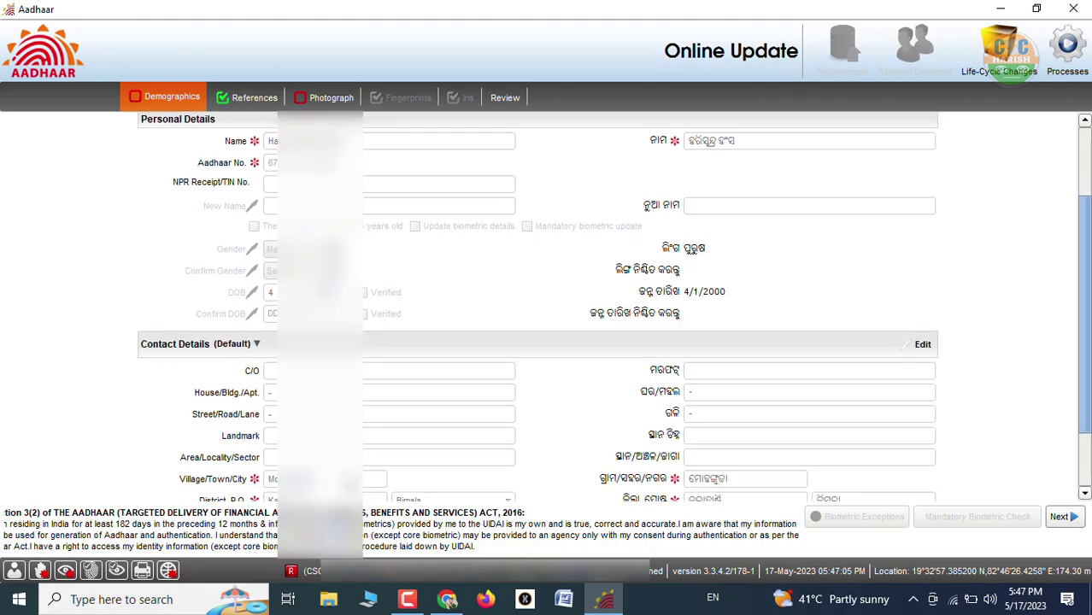
scroll(312, 427, "down", 2)
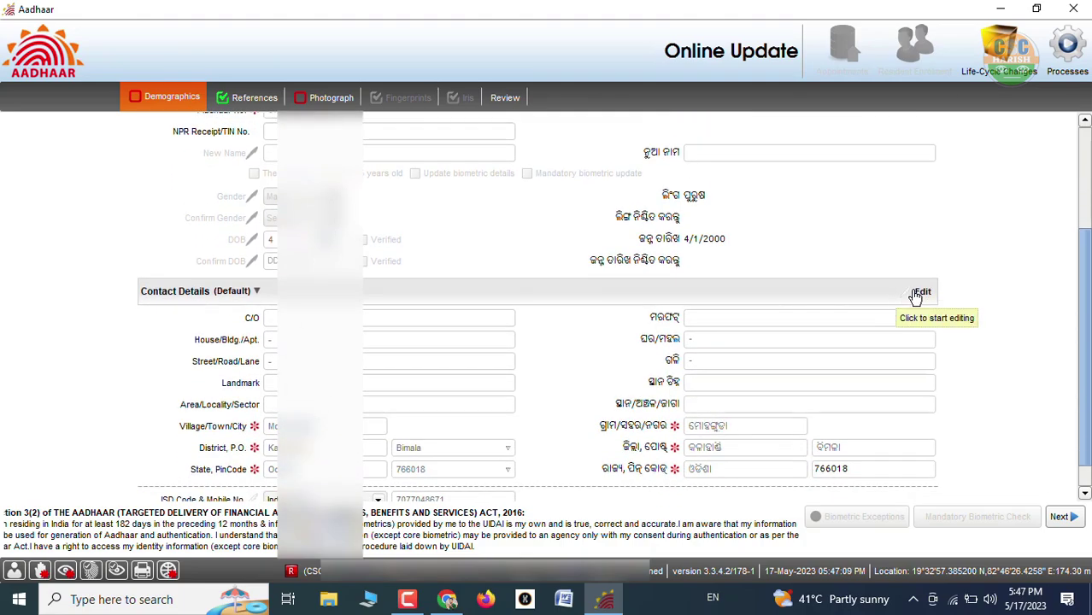
scroll(262, 471, "down", 2)
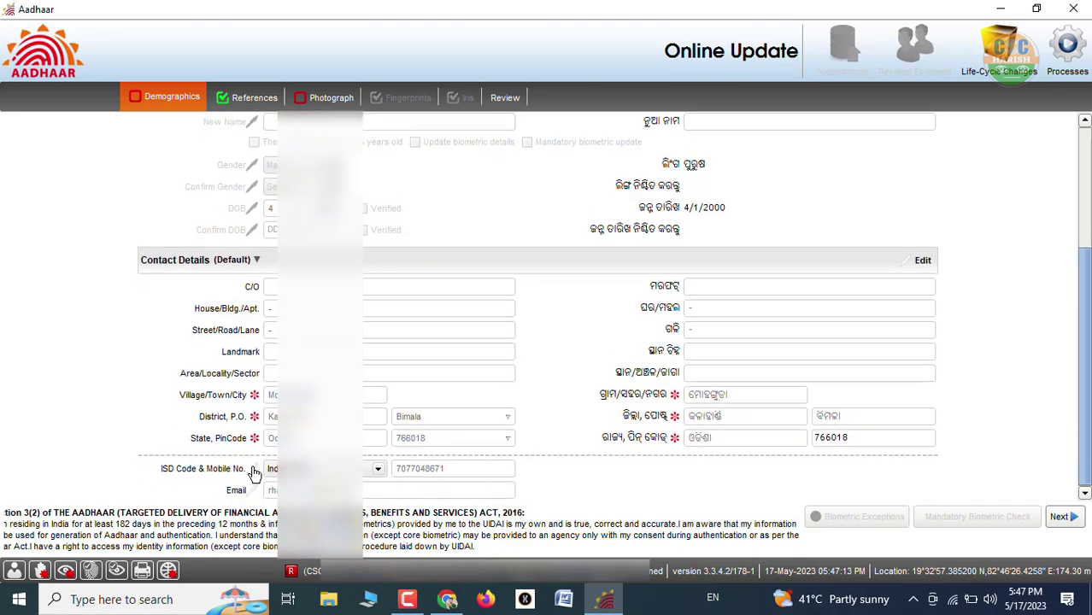
scroll(256, 494, "down", 1)
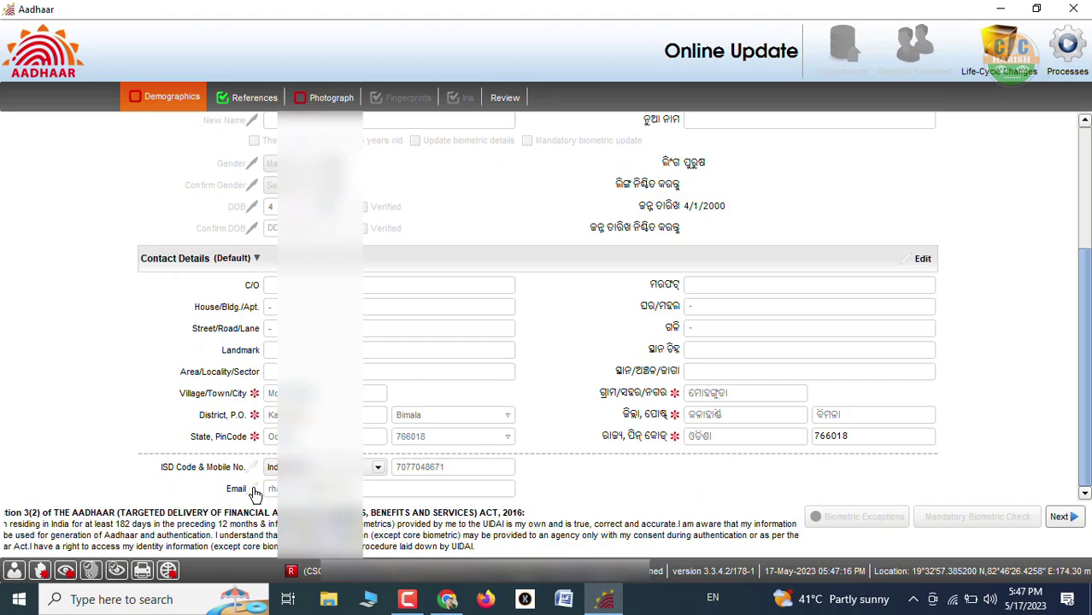
scroll(255, 494, "up", 2)
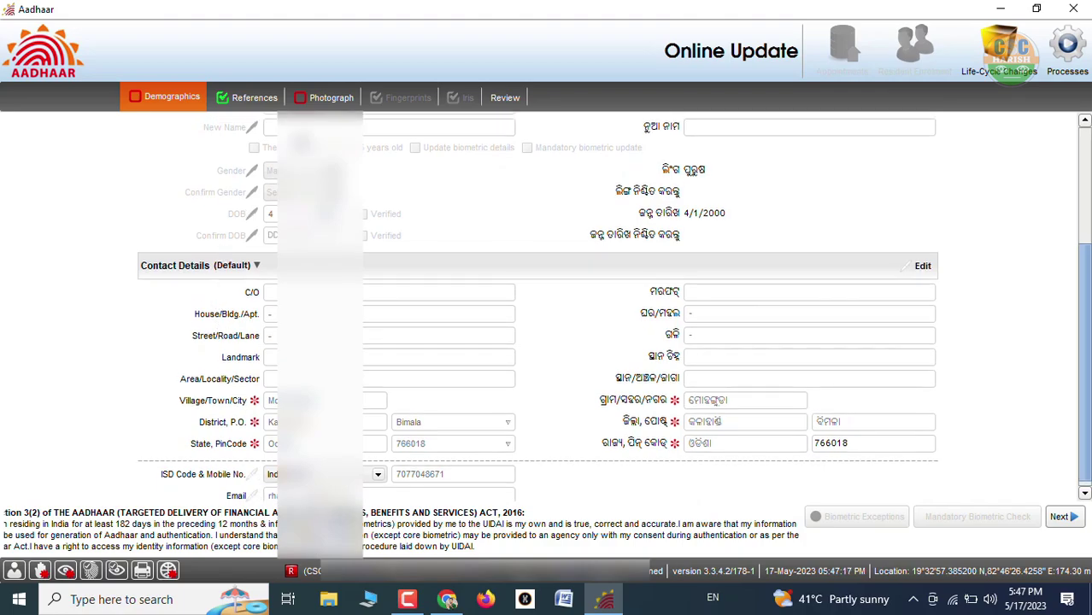
scroll(290, 255, "up", 3)
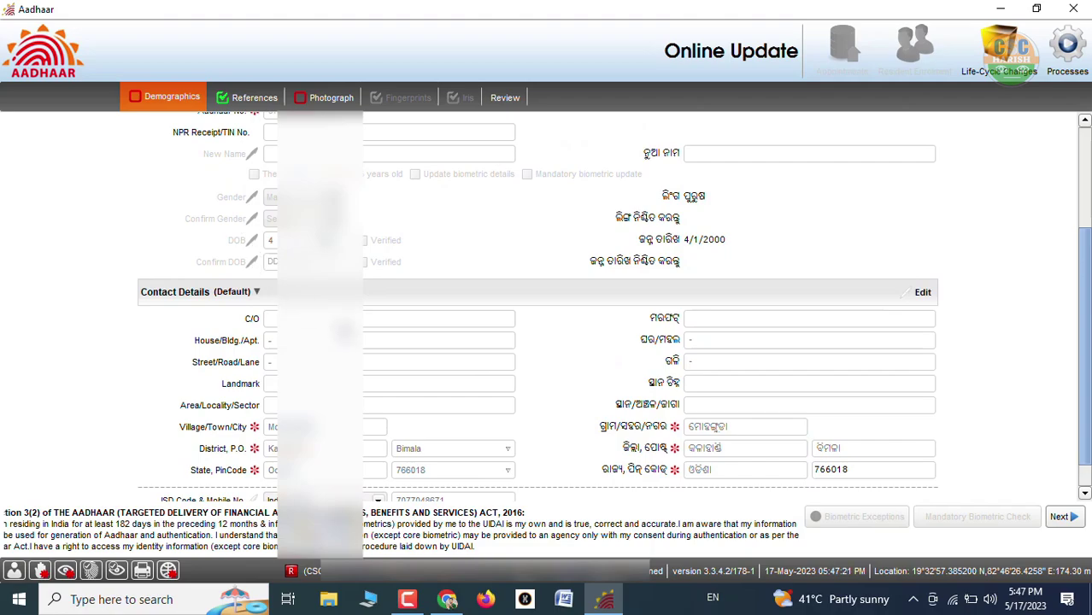
- Look through the References, Photograph and Review pages of the online update, and return to the Demographics page
scroll(344, 331, "up", 4)
scroll(598, 324, "up", 12)
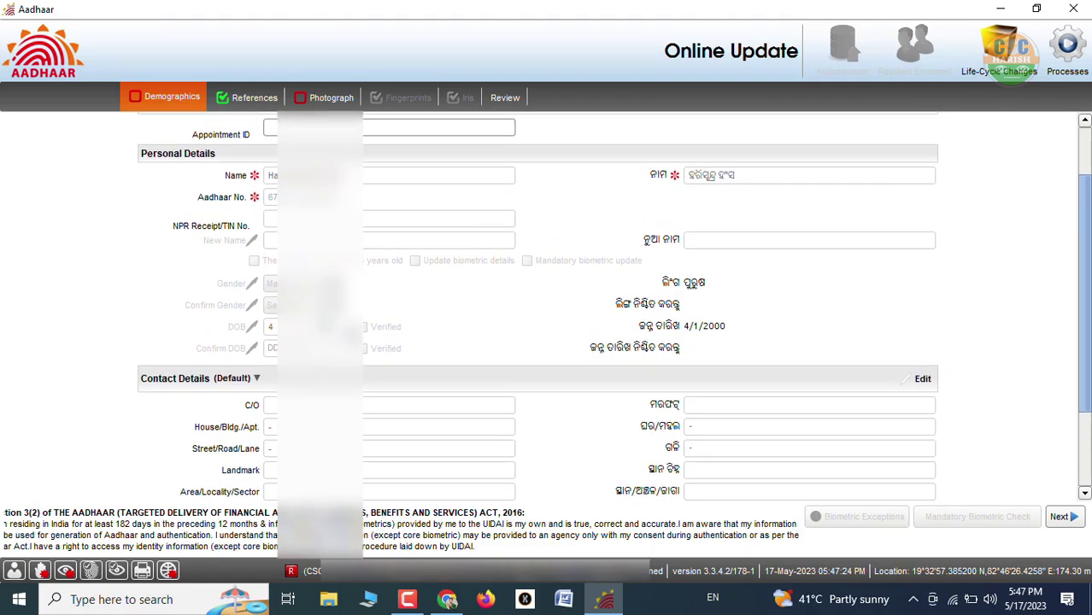
scroll(351, 333, "up", 3)
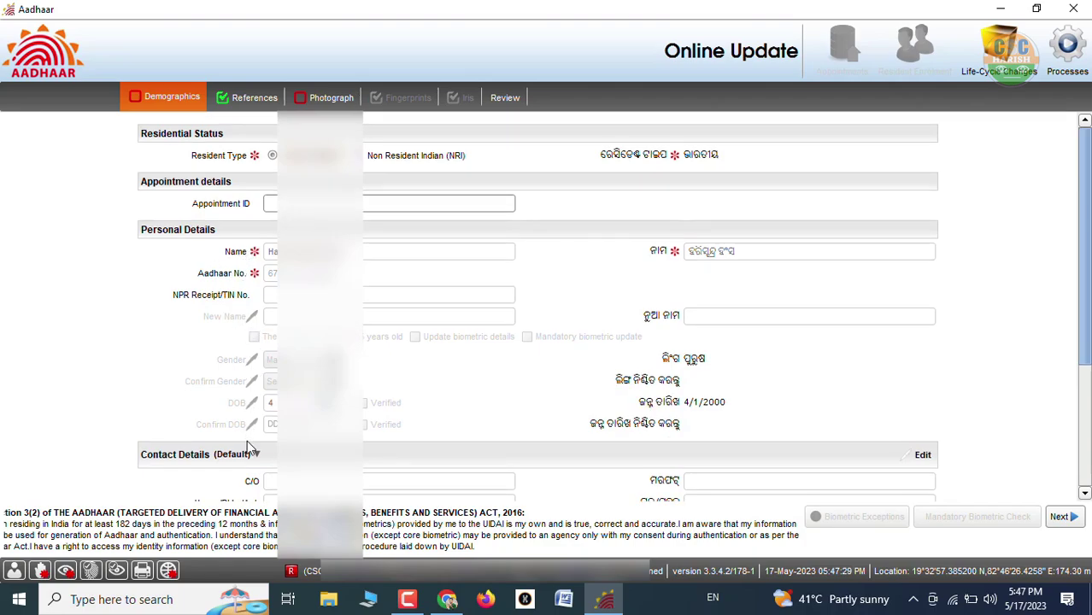
left_click(1060, 518)
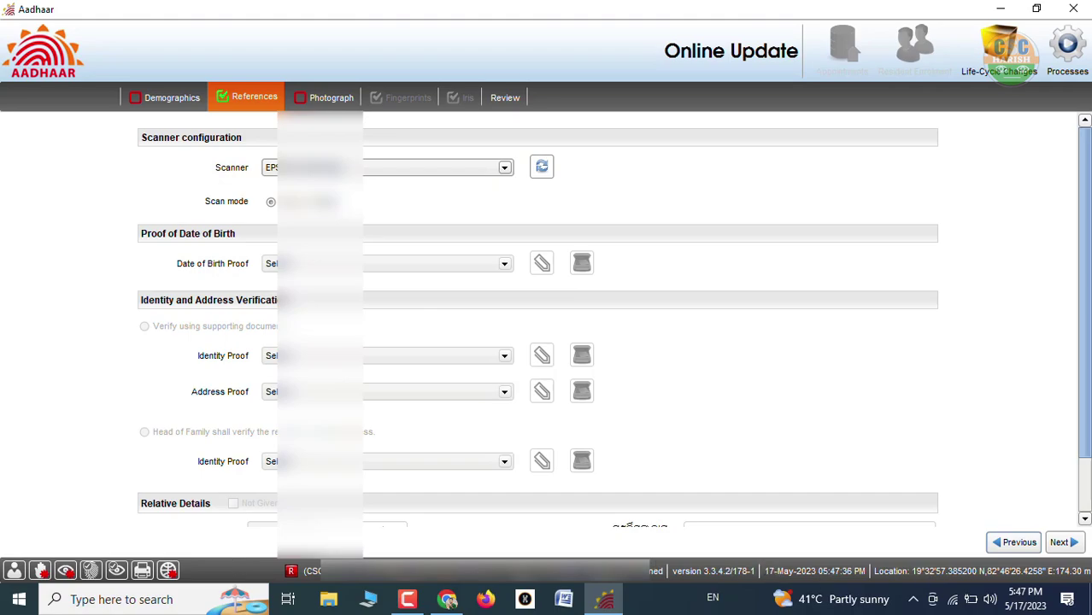
left_click(1059, 543)
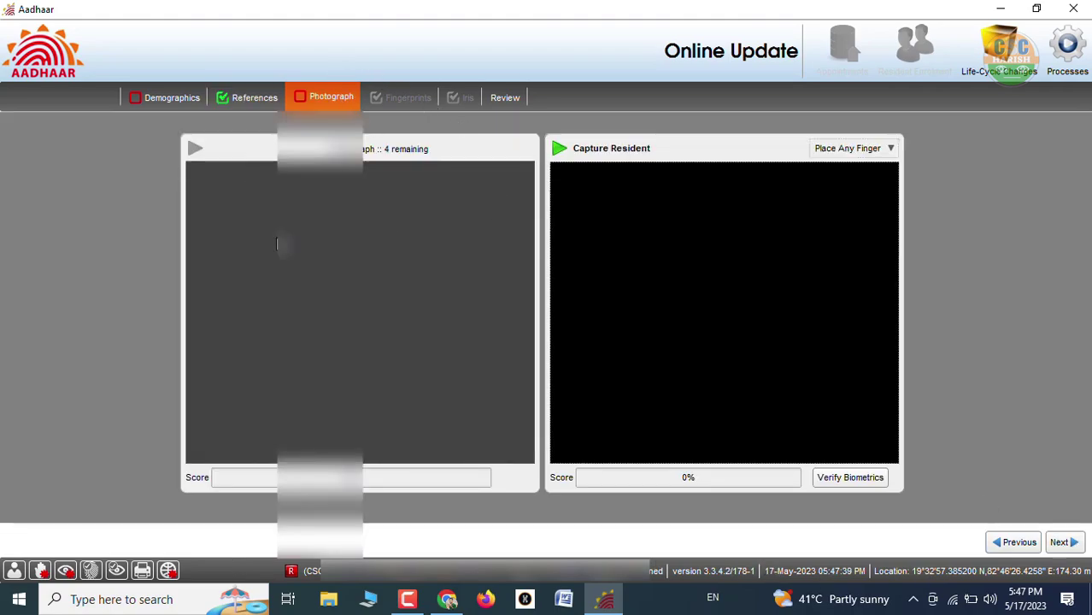
left_click(1061, 544)
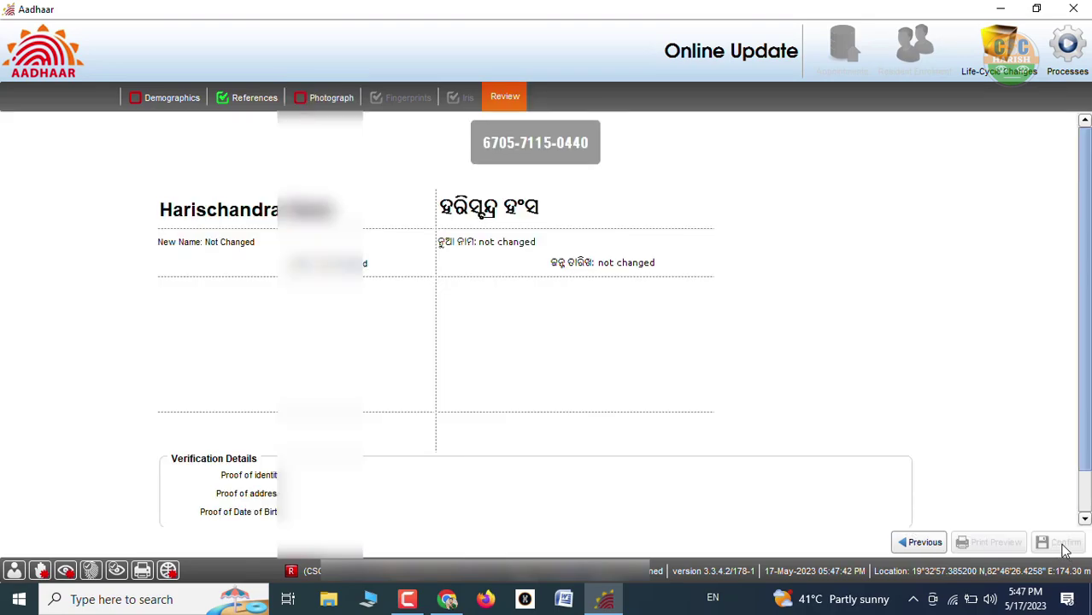
left_click(923, 545)
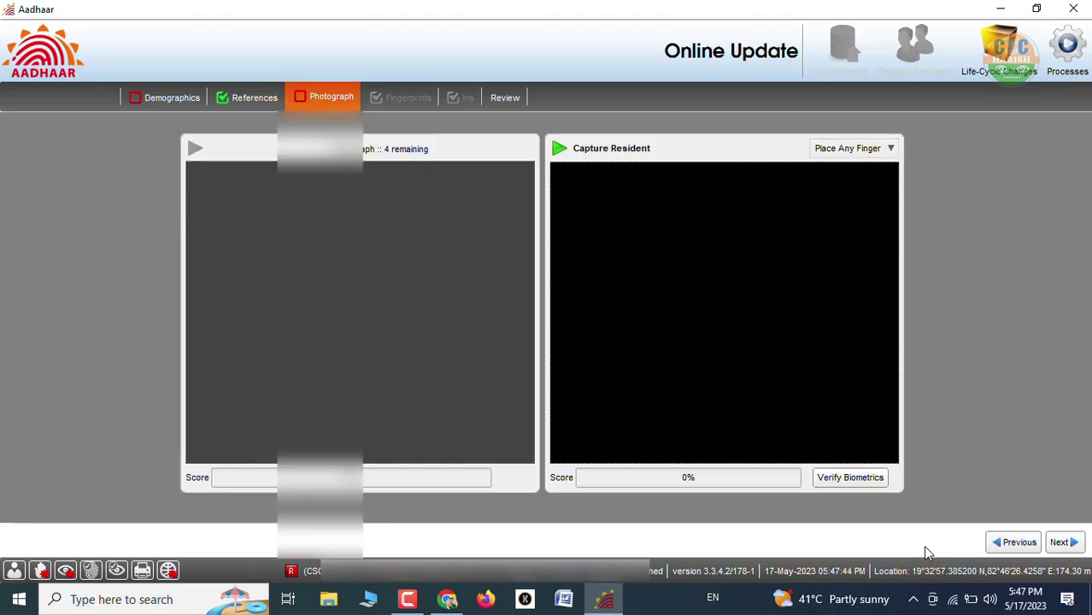
left_click(1013, 542)
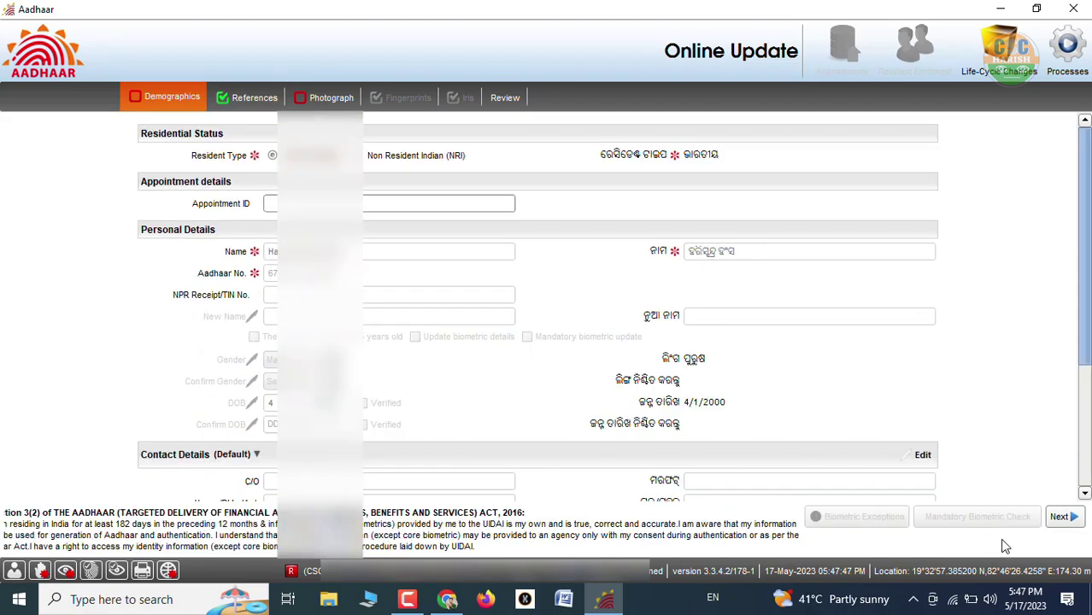
- Examine the demographics form again, covering the appointment, name, gender, date of birth and contact address fields
scroll(255, 338, "up", 1)
scroll(483, 422, "down", 1)
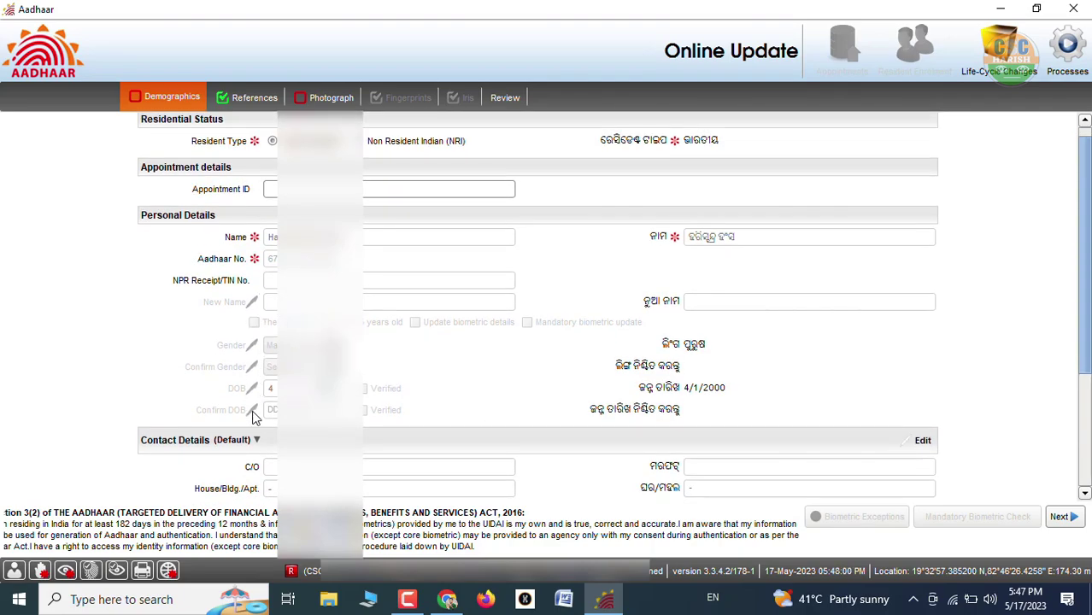
scroll(321, 487, "down", 2)
scroll(321, 487, "down", 4)
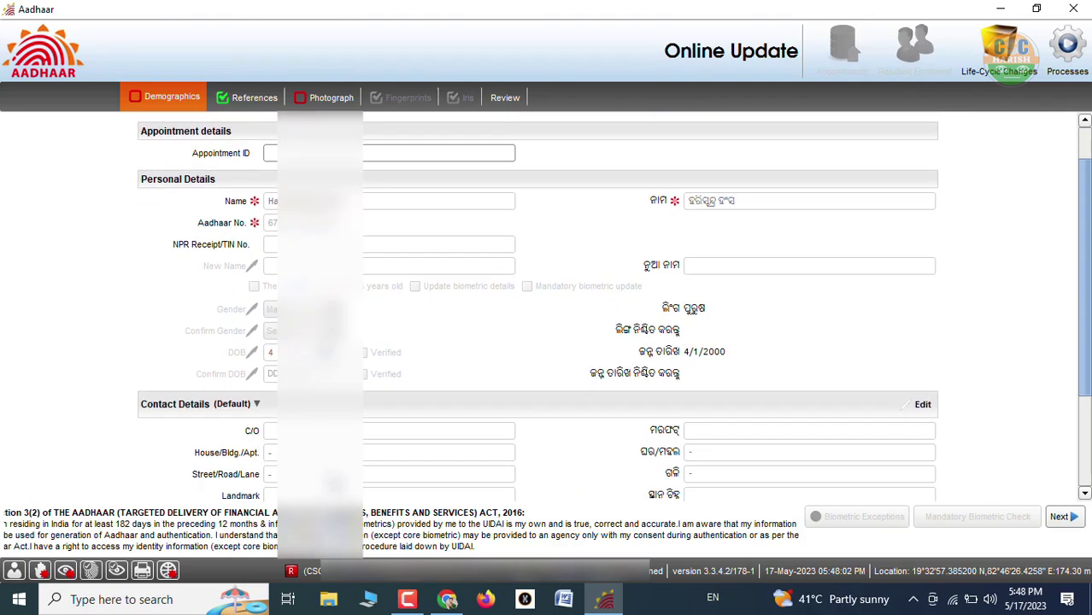
scroll(614, 308, "up", 4)
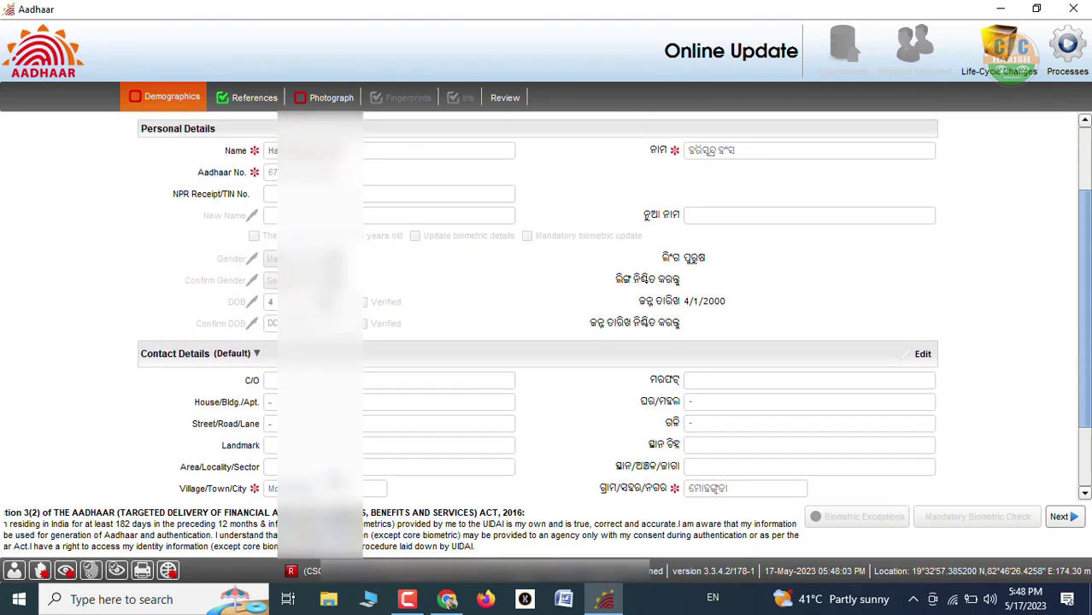
scroll(614, 308, "up", 2)
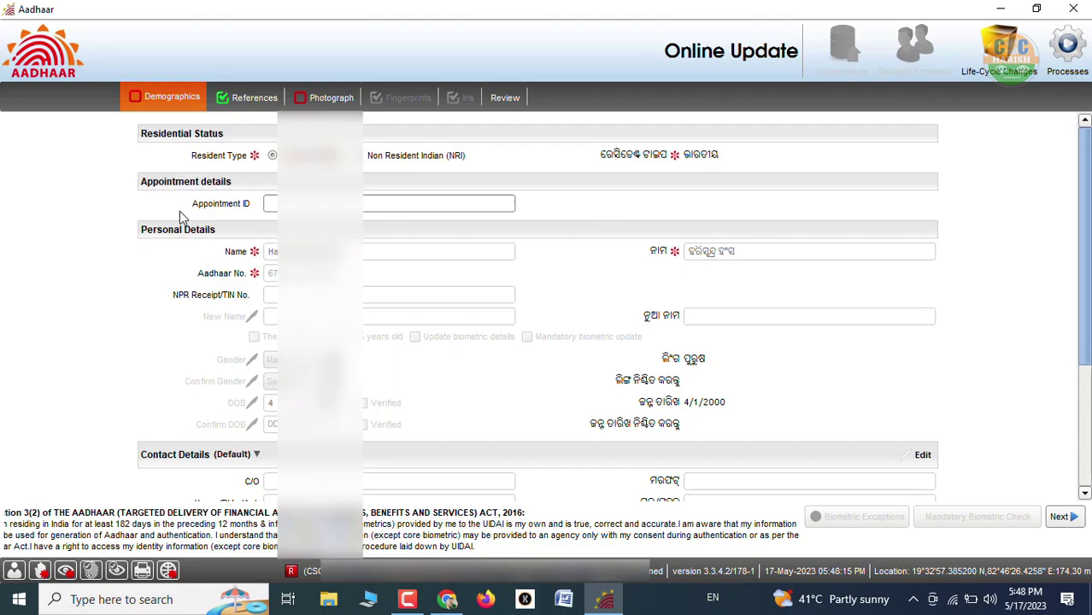
scroll(282, 438, "down", 3)
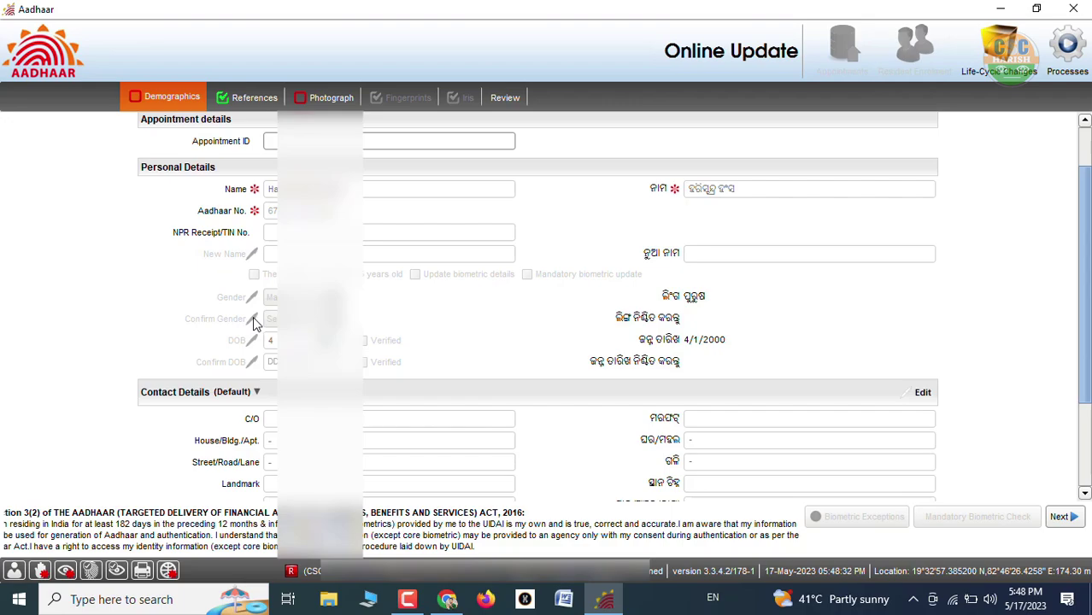
scroll(256, 322, "down", 3)
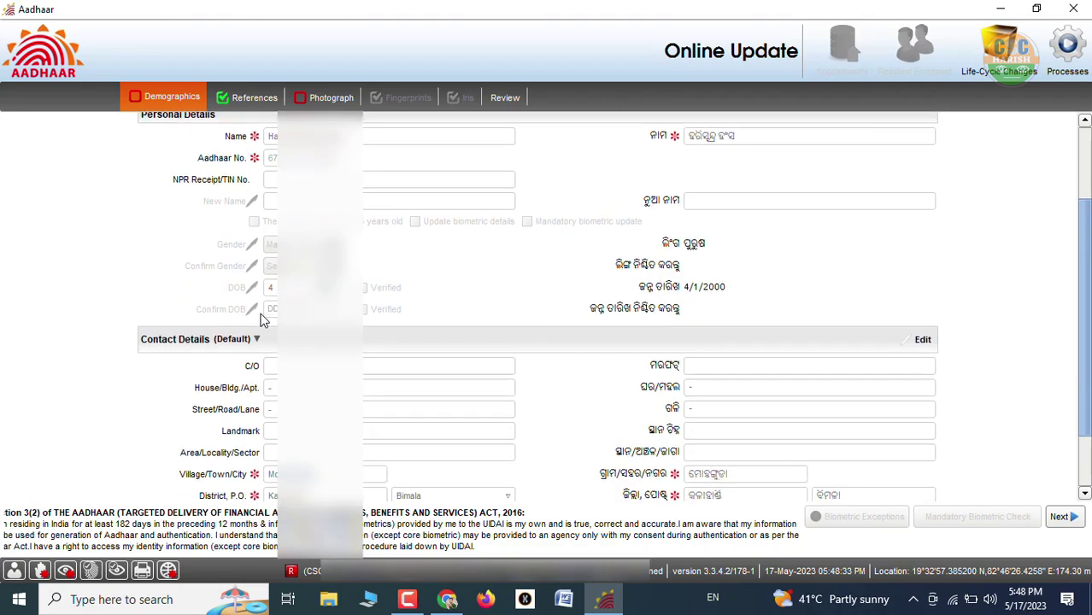
scroll(262, 319, "down", 1)
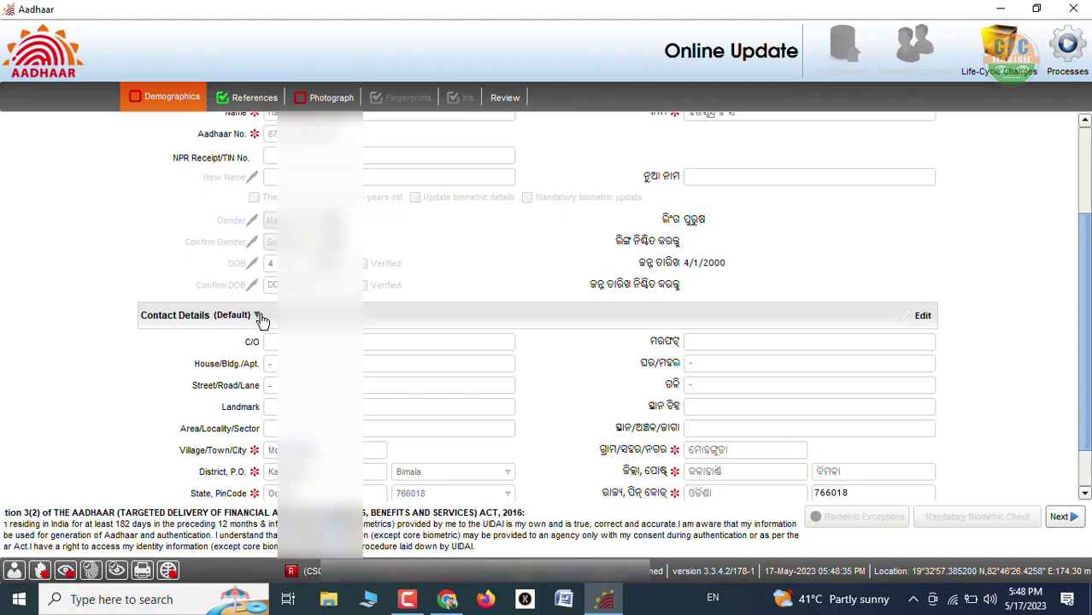
scroll(261, 318, "up", 1)
- Start a new Online Update and accept discarding the data collected for the current resident
left_click(988, 59)
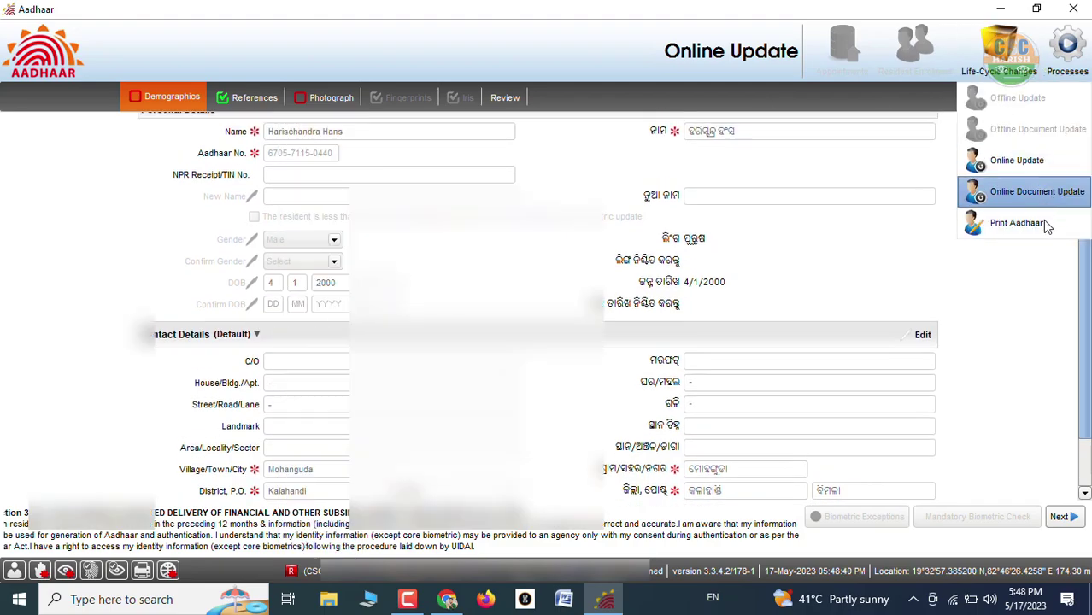
left_click(829, 258)
scroll(504, 259, "up", 1)
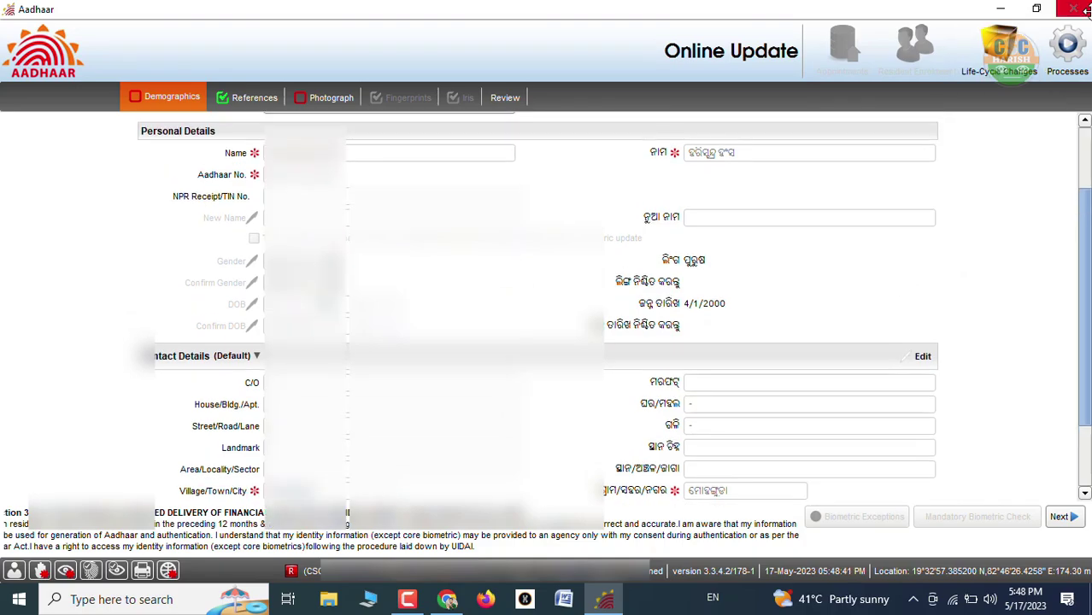
left_click(998, 53)
left_click(995, 161)
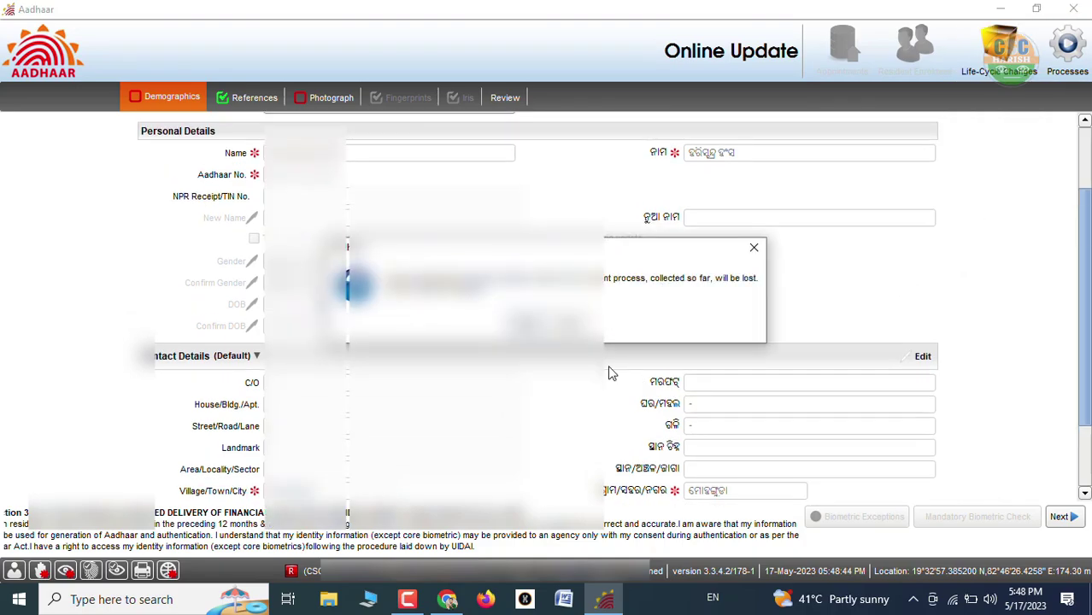
key("Return")
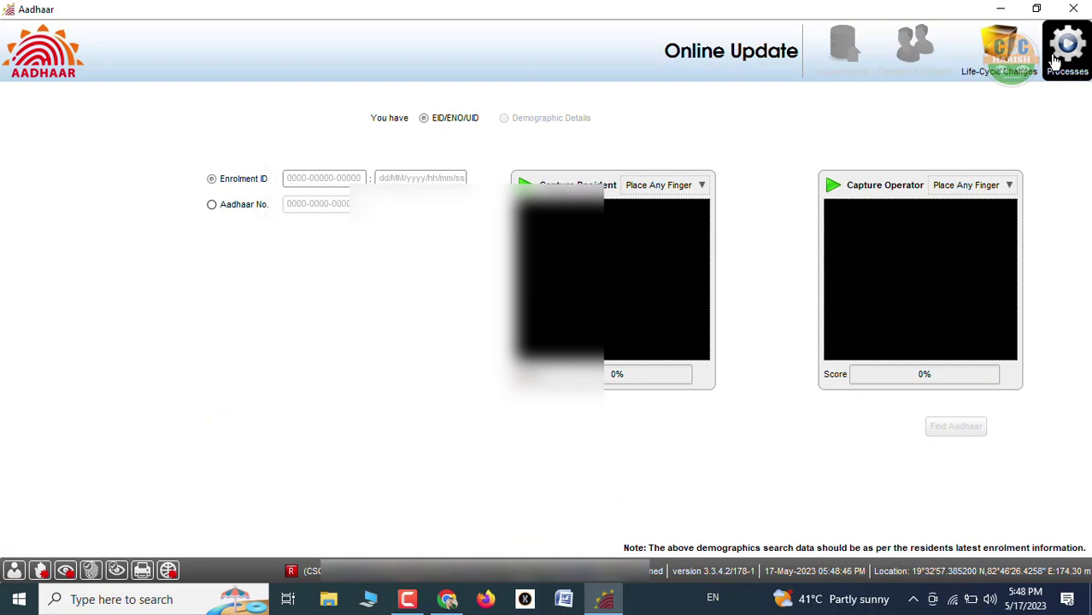
- Open View Enrollment Details and examine the upload status of the enrolment packets
left_click(1068, 47)
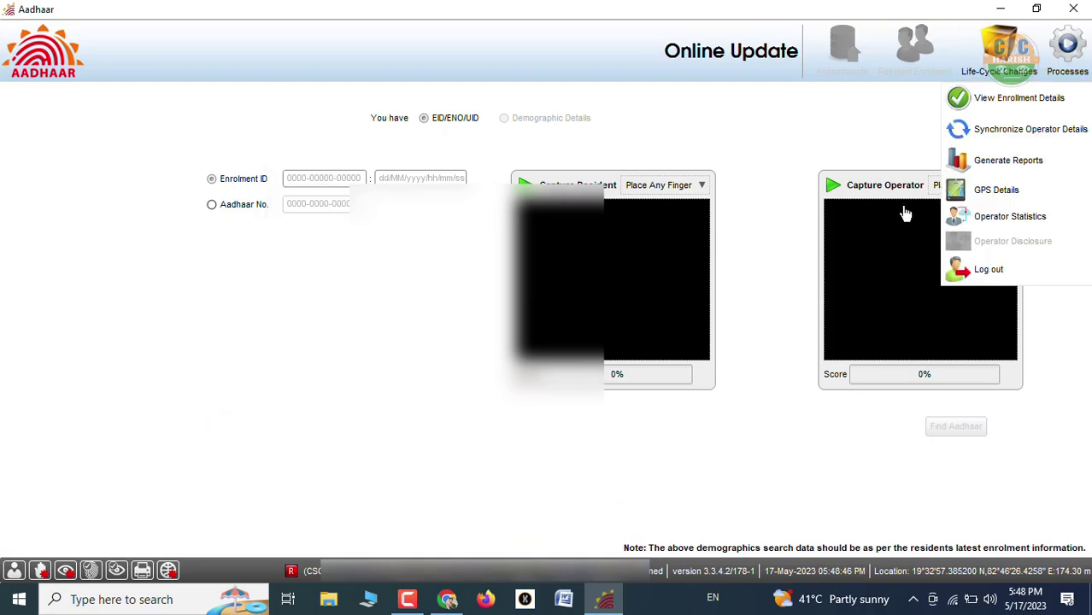
left_click(1011, 96)
key("Return")
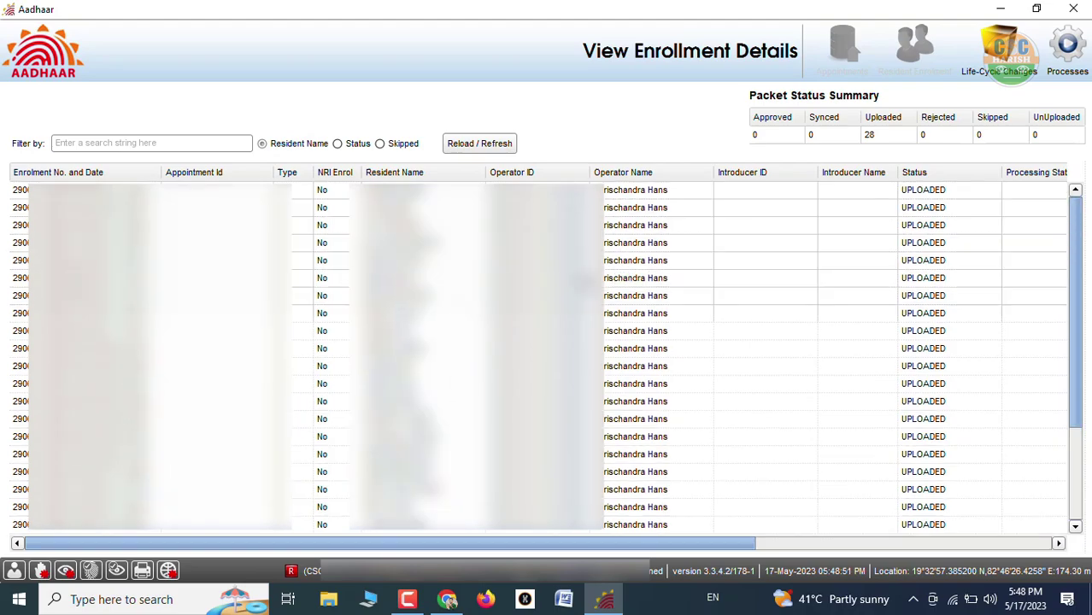
left_click_drag(411, 541, 512, 544)
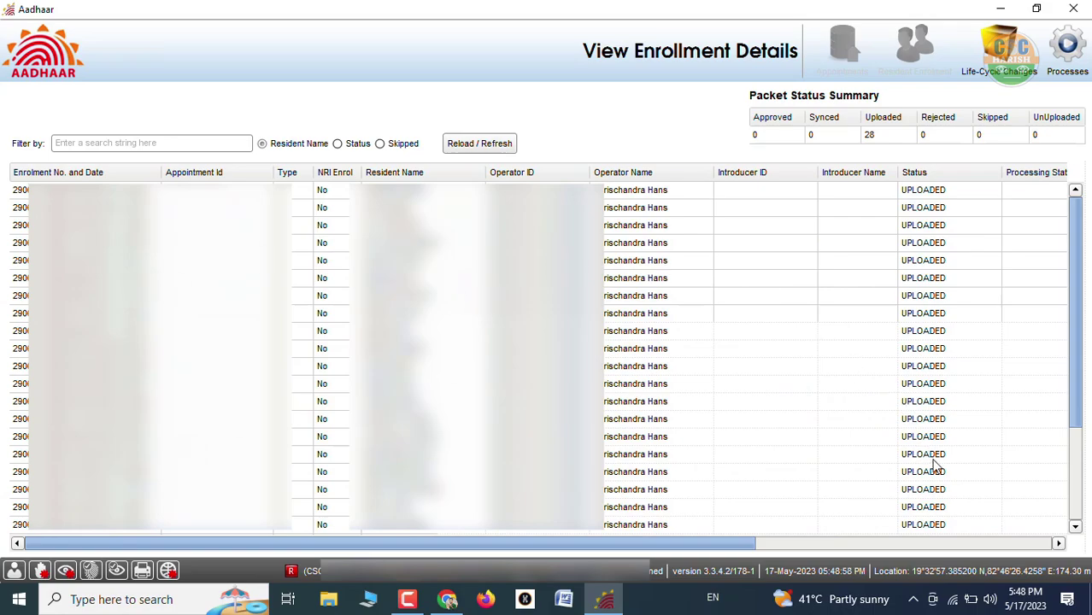
- Check which life-cycle change and process options are offered, and reopen the Online Update form
left_click(1000, 49)
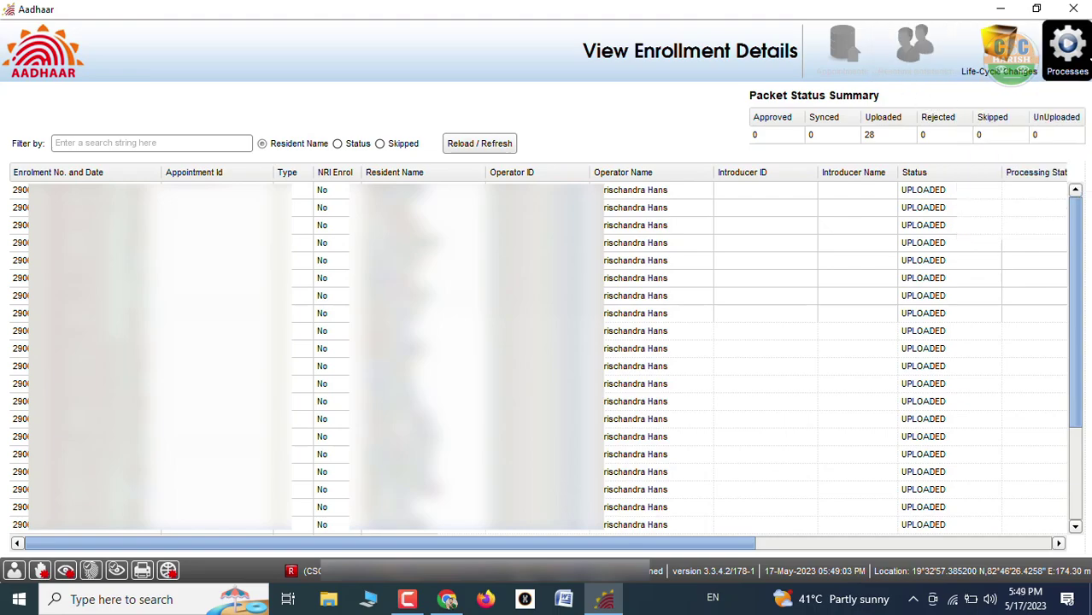
left_click(1047, 60)
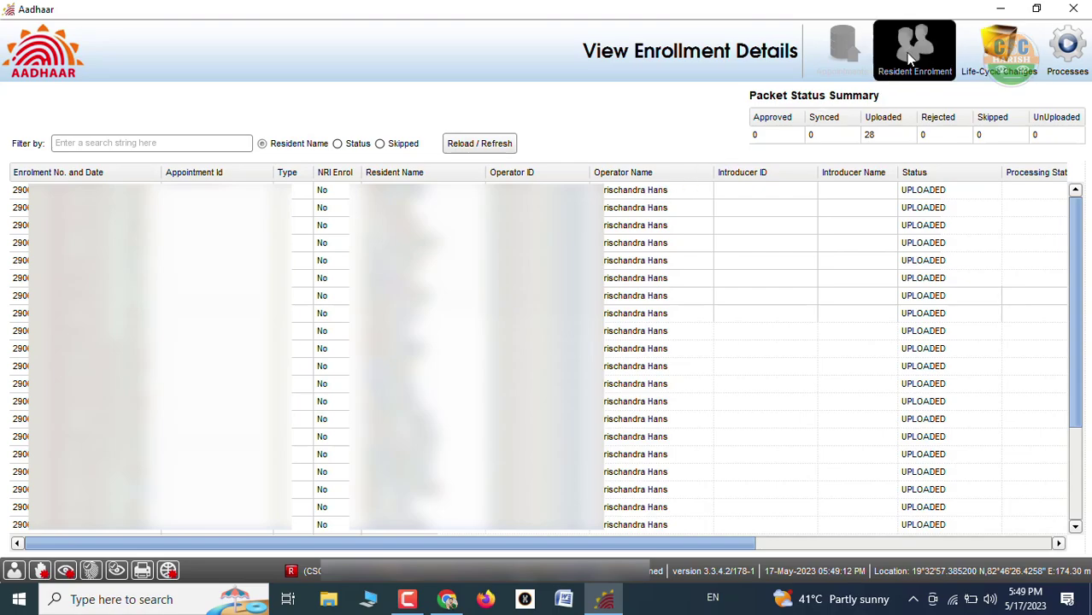
left_click(1007, 51)
left_click(1010, 175)
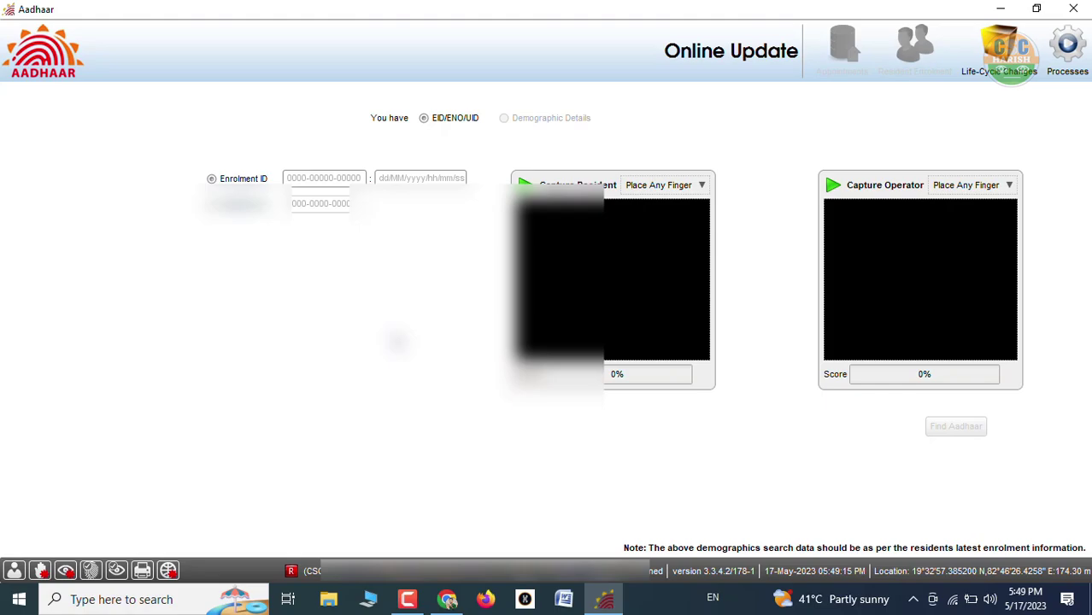
left_click(604, 599)
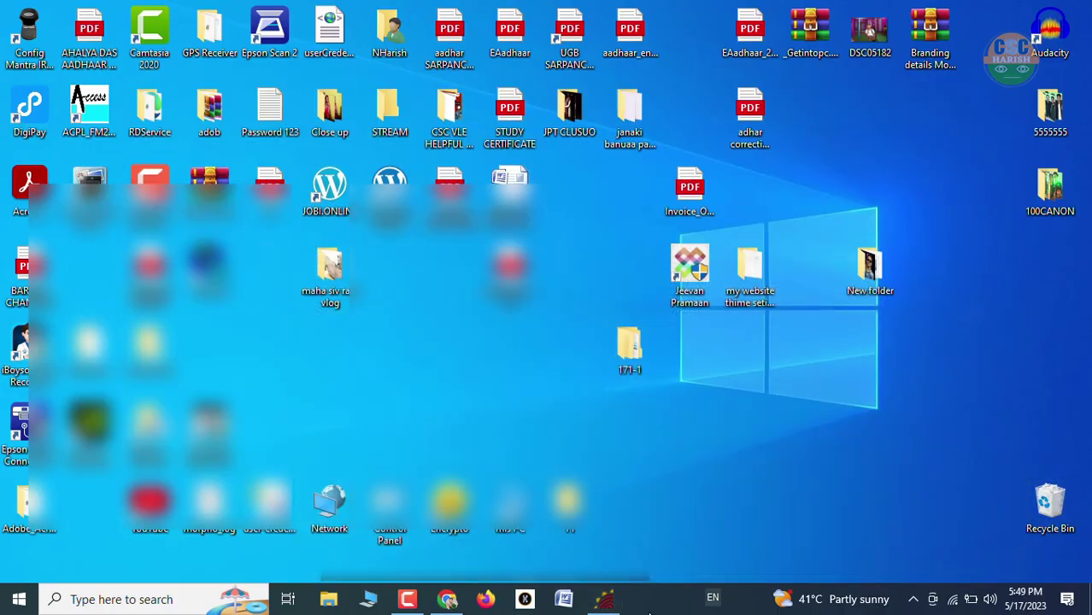
left_click(605, 599)
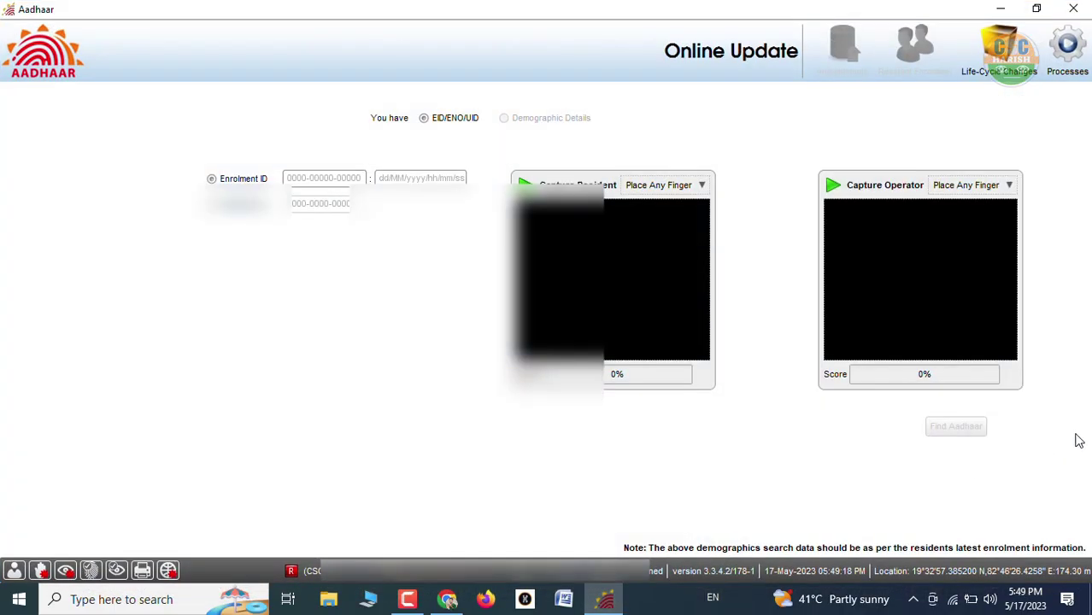
left_click(407, 599)
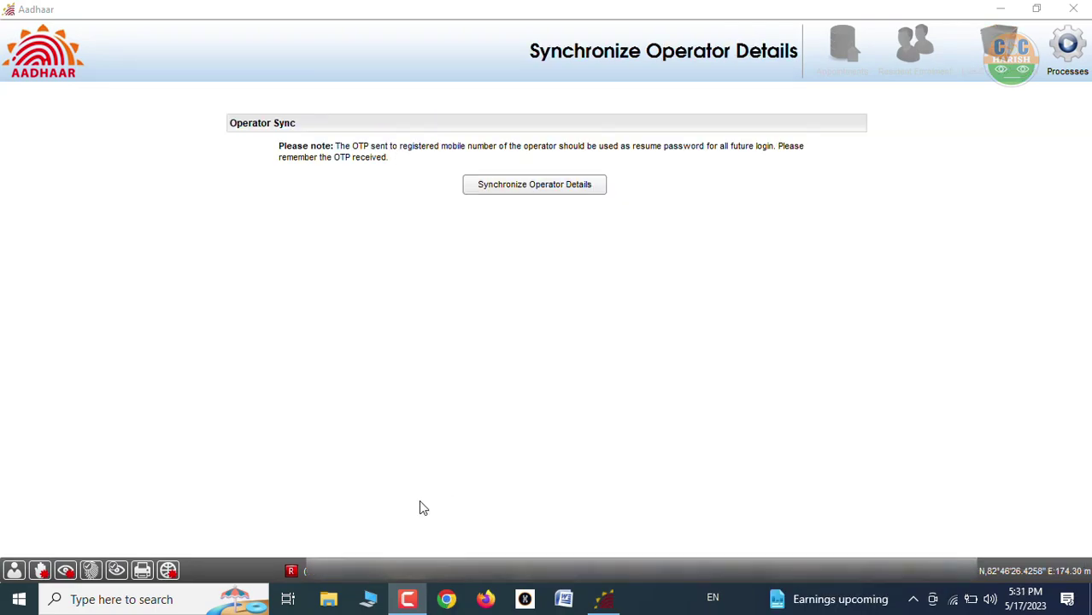
- Synchronize the operator details with the server and acknowledge the created online session
left_click(556, 188)
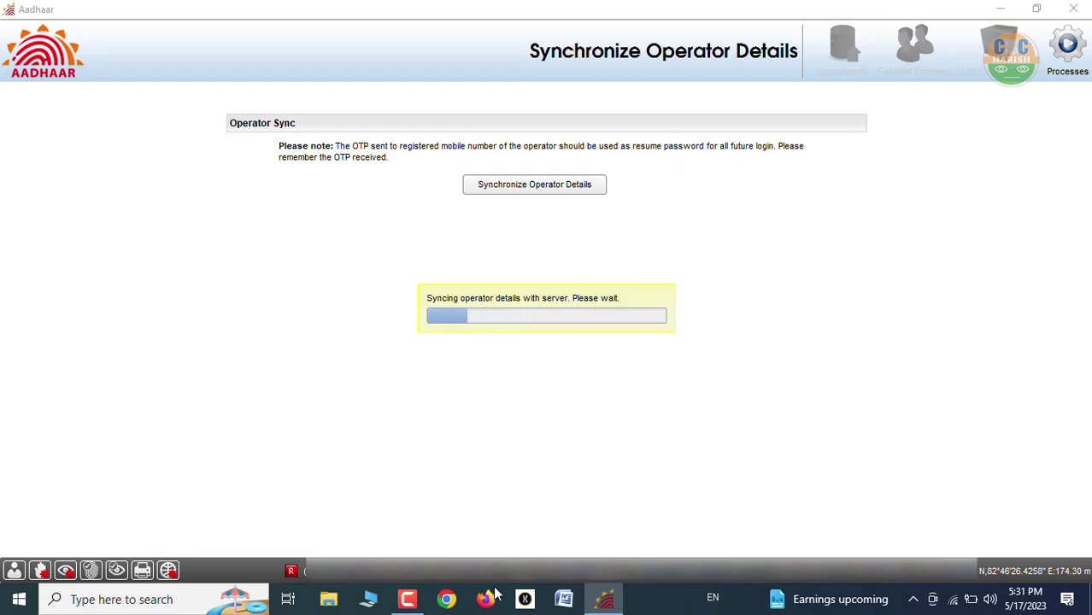
left_click(407, 599)
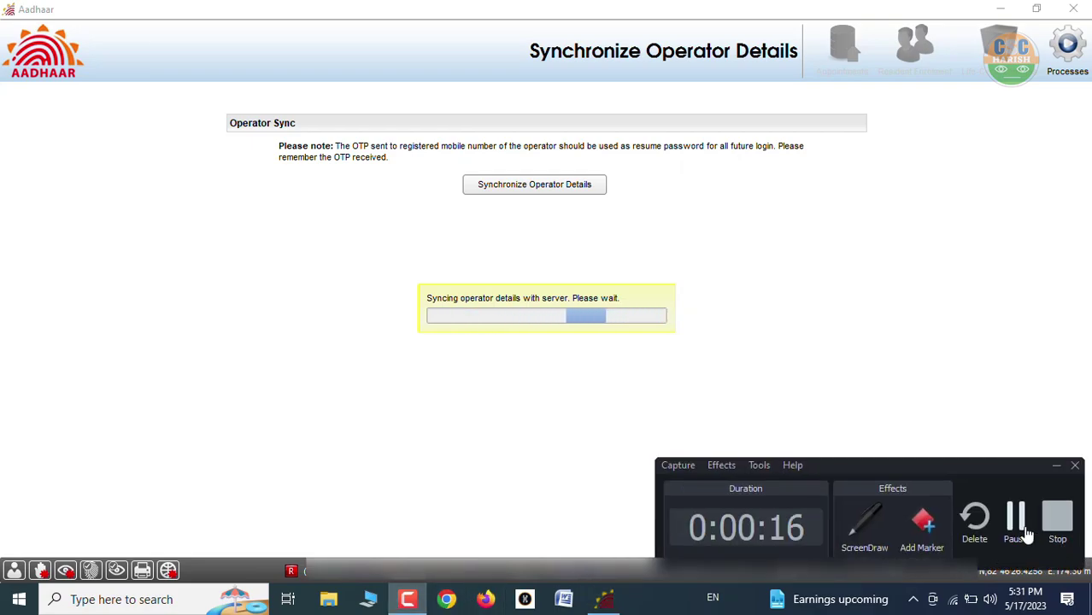
left_click(1024, 533)
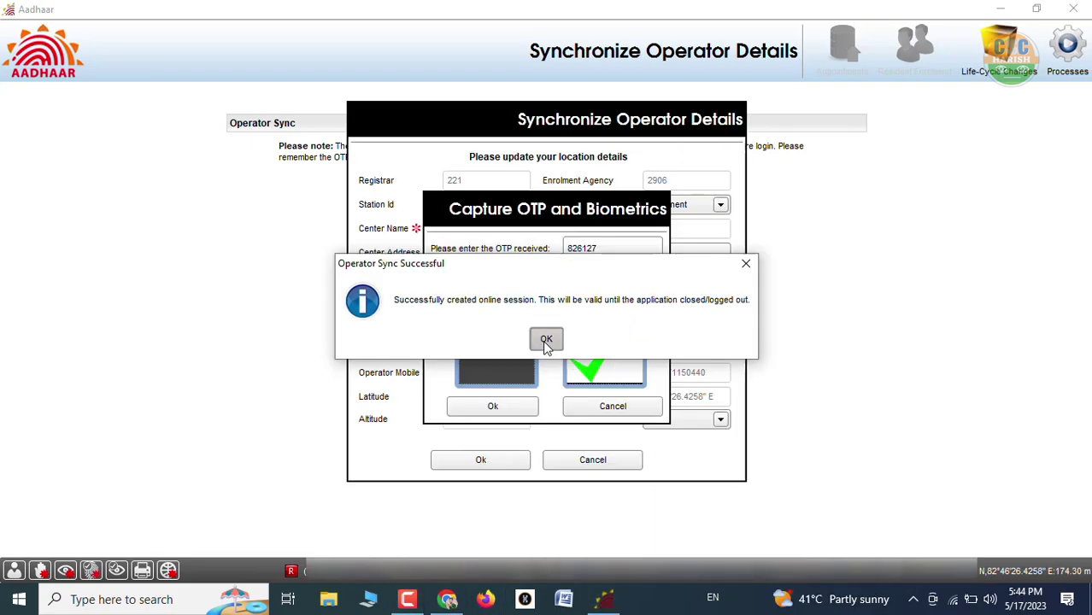
left_click(546, 341)
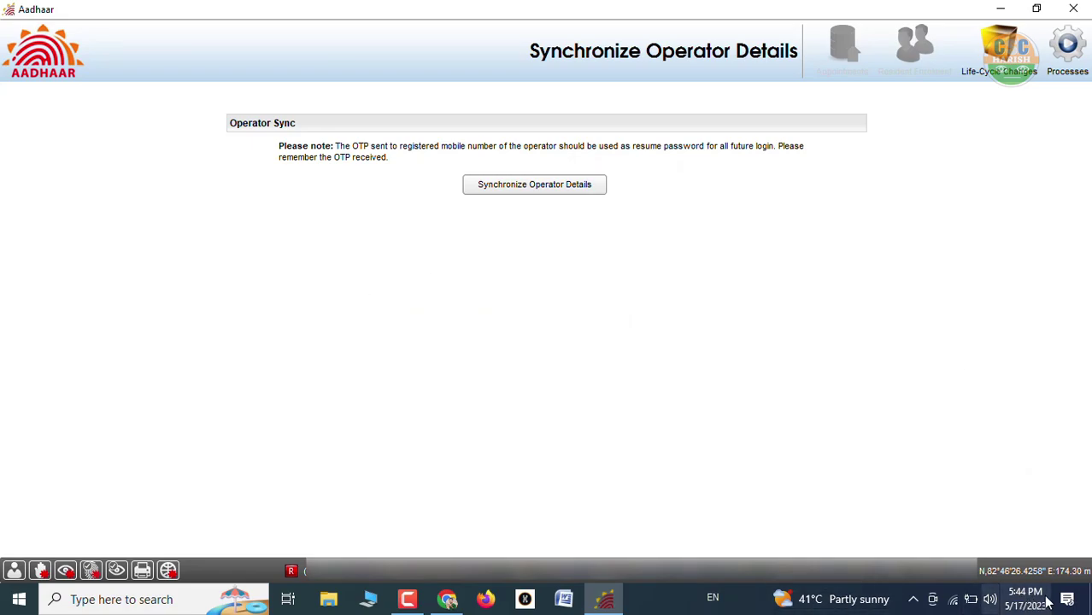
- Open the Online Update form, enter the resident's Aadhaar number, and capture the resident's biometrics using Capture Any Iris
left_click(1012, 61)
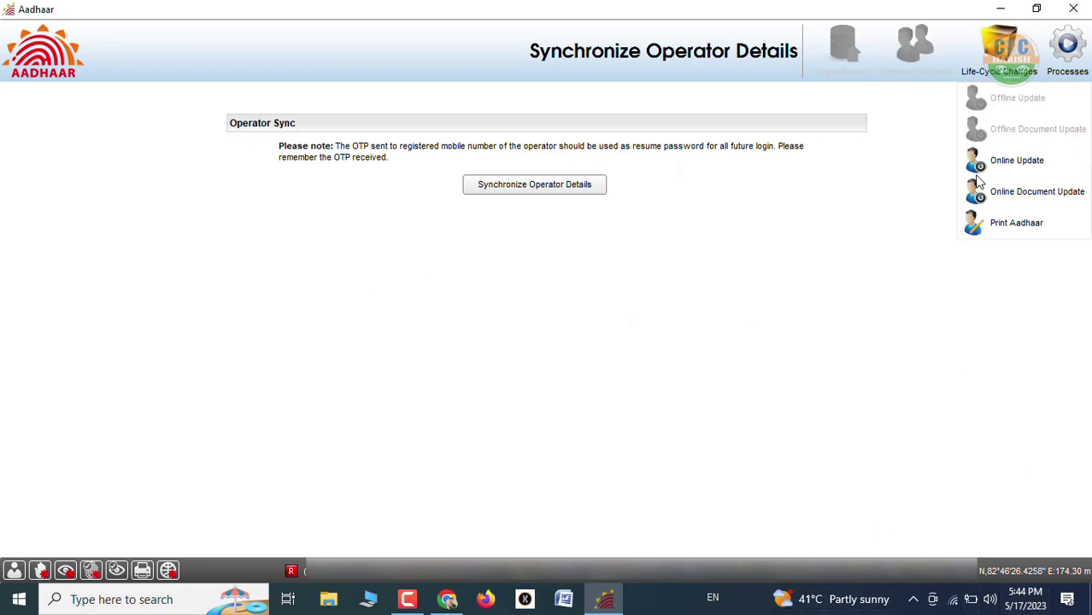
left_click(1027, 168)
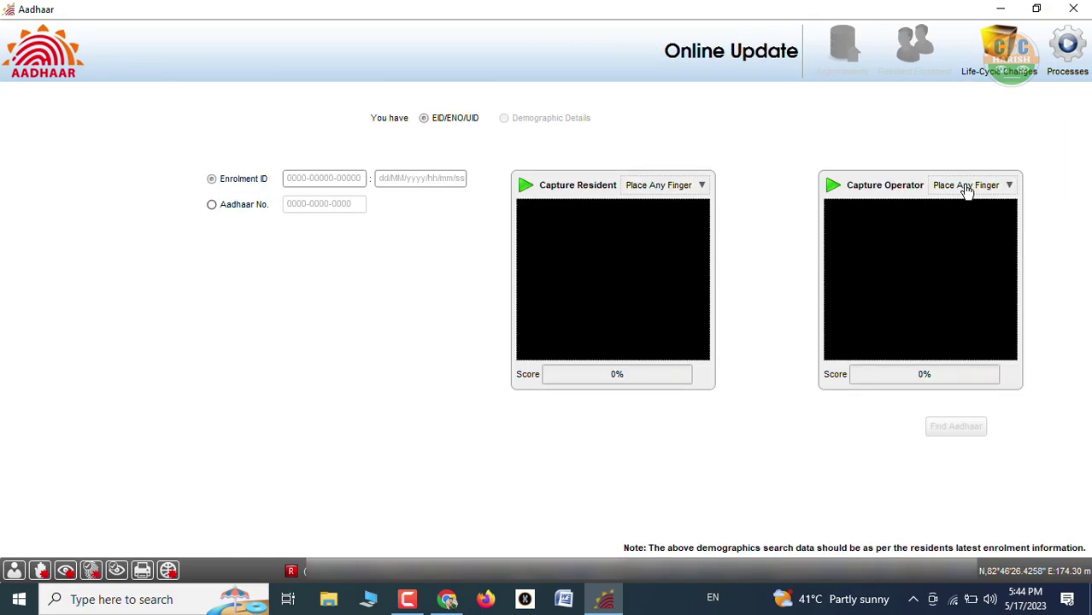
left_click(1068, 47)
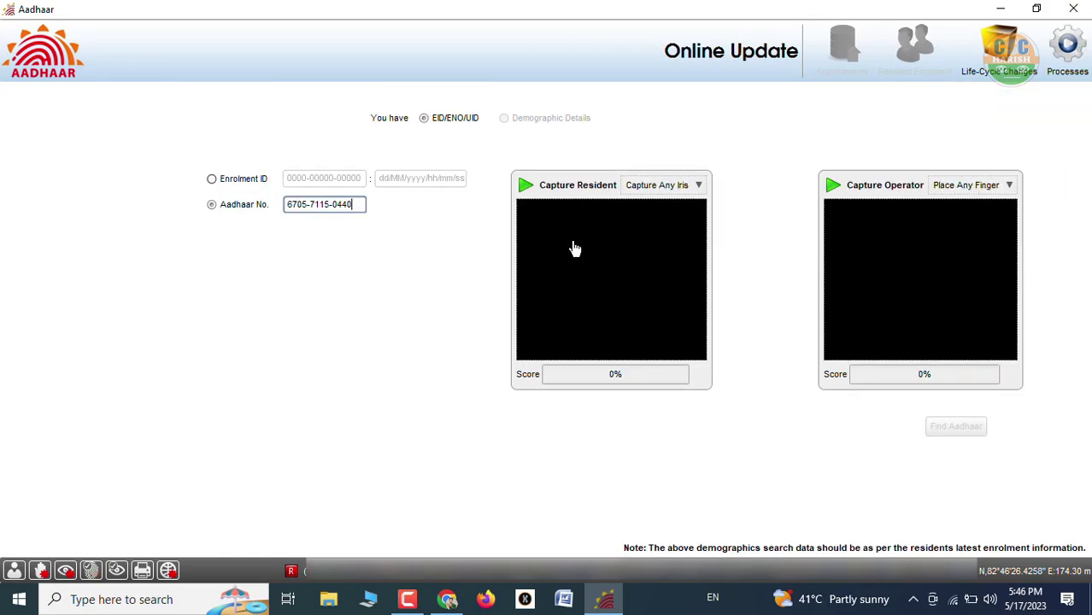
left_click(574, 248)
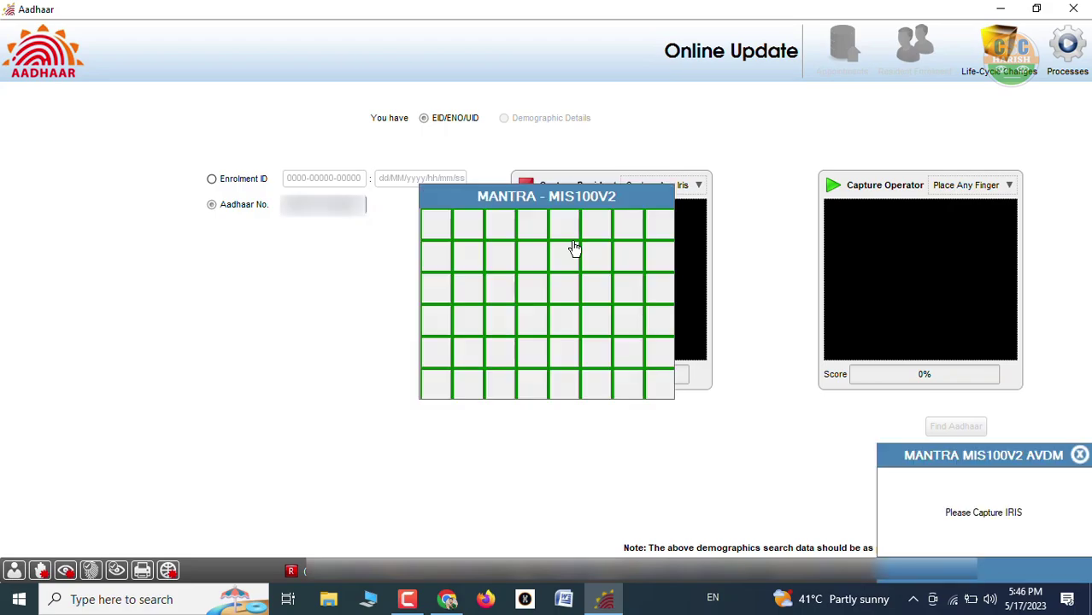
- Capture the operator's biometrics using Capture Any Iris, and retrieve the resident's Aadhaar record
left_click(952, 189)
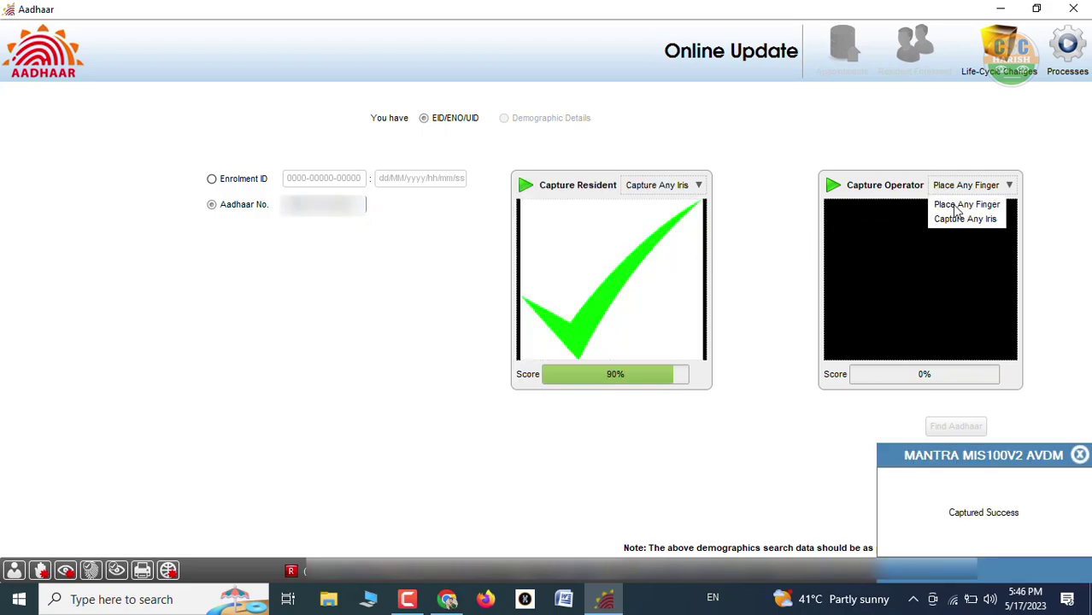
left_click(957, 223)
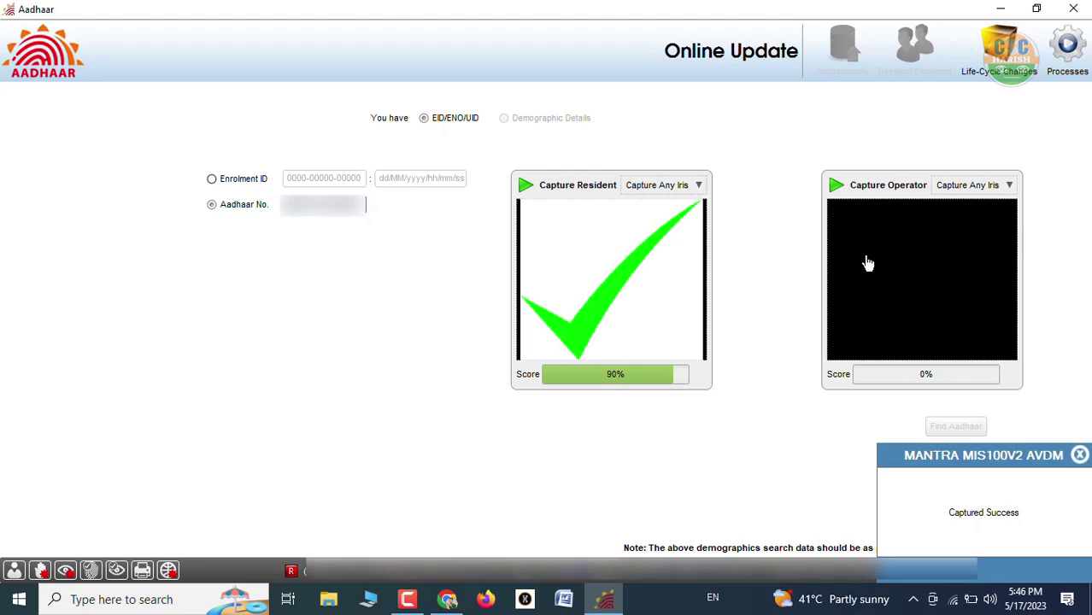
left_click(867, 263)
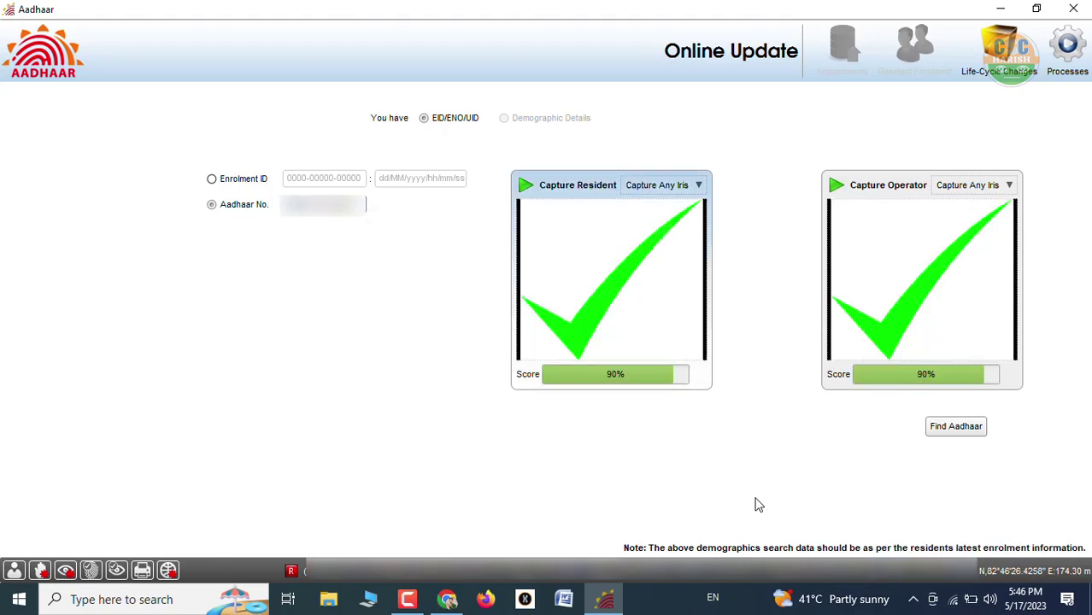
left_click(948, 429)
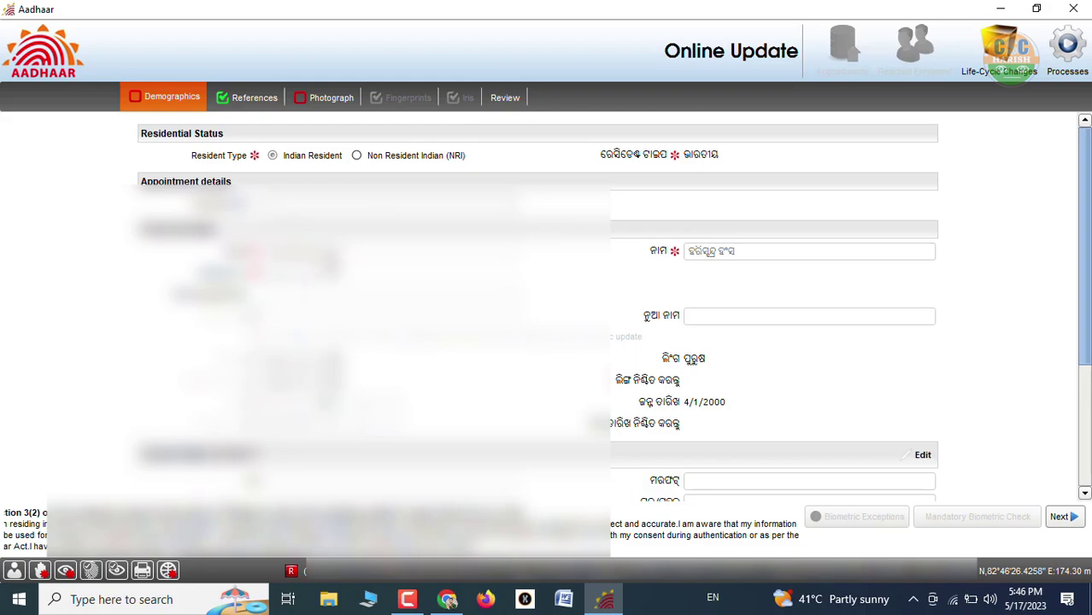
- Examine the resident's residential status, personal details and address fields throughout the Demographics form
scroll(280, 331, "down", 1)
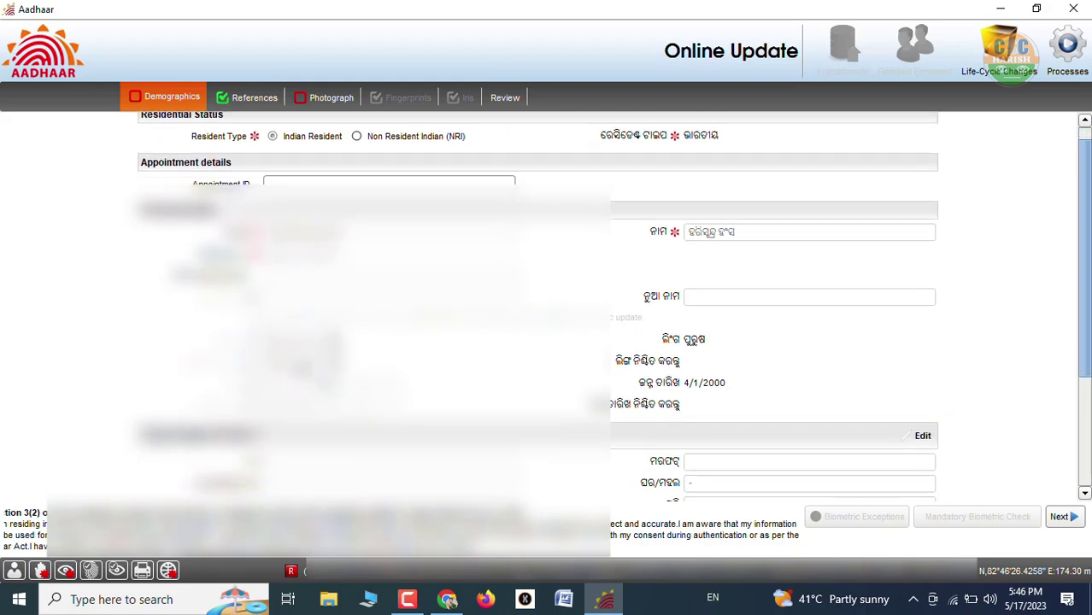
scroll(280, 330, "down", 4)
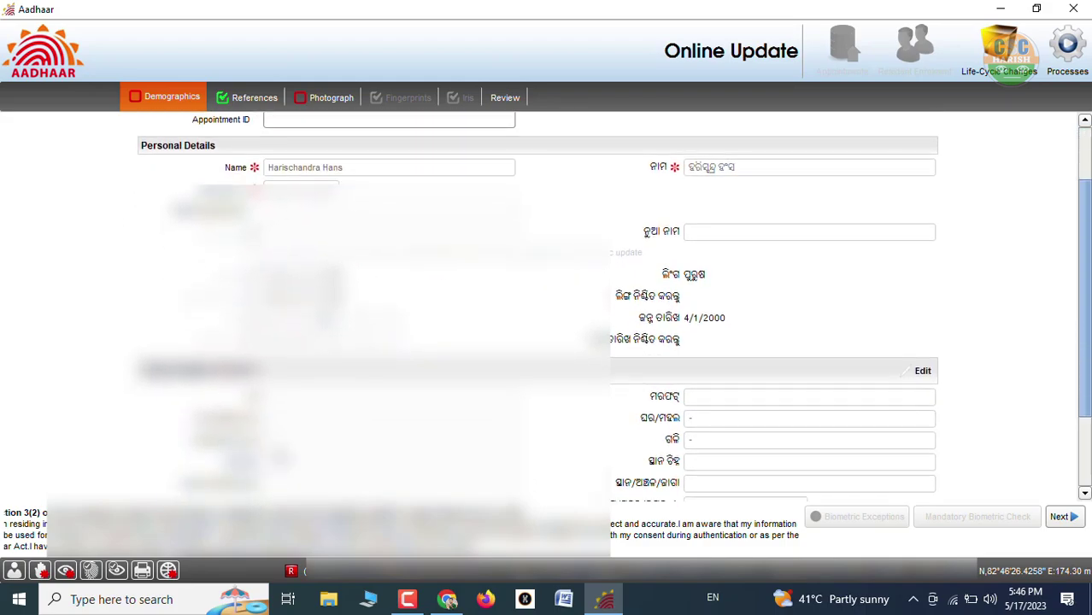
scroll(279, 331, "up", 1)
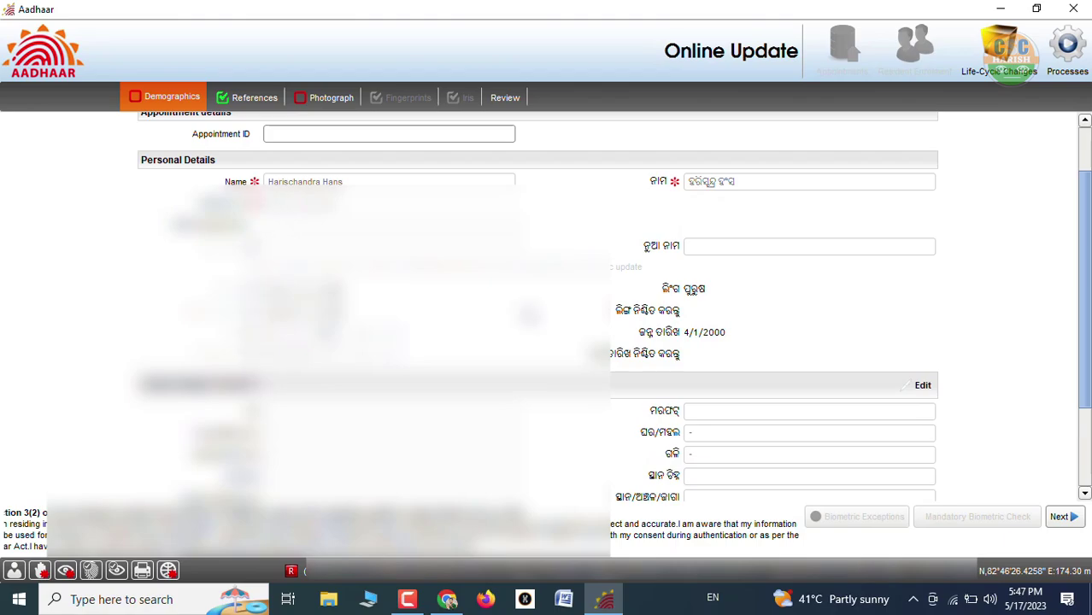
scroll(256, 370, "down", 1)
scroll(1044, 333, "down", 4)
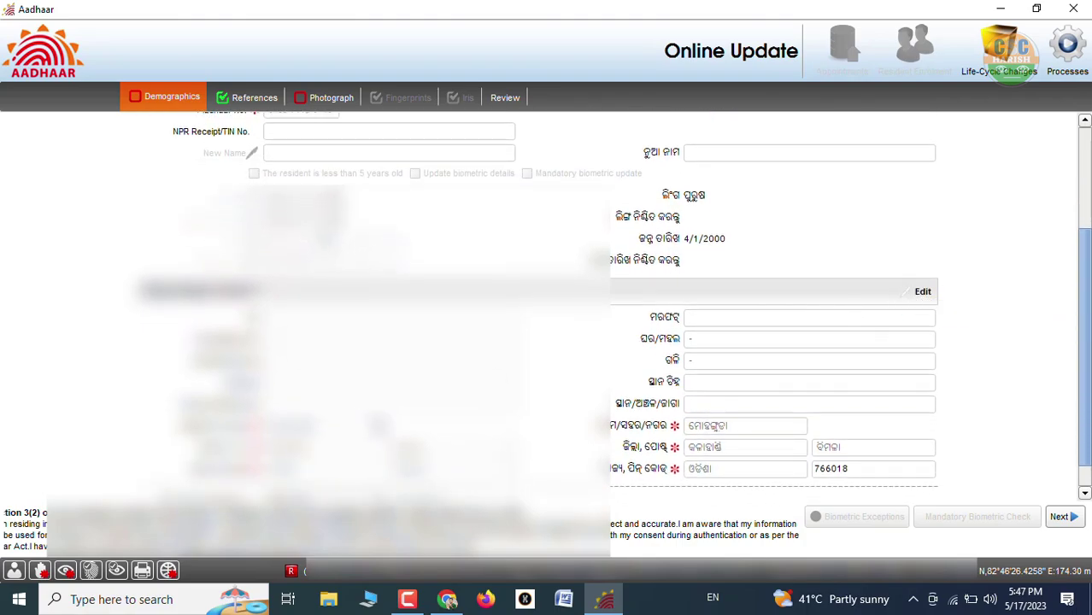
scroll(615, 359, "down", 1)
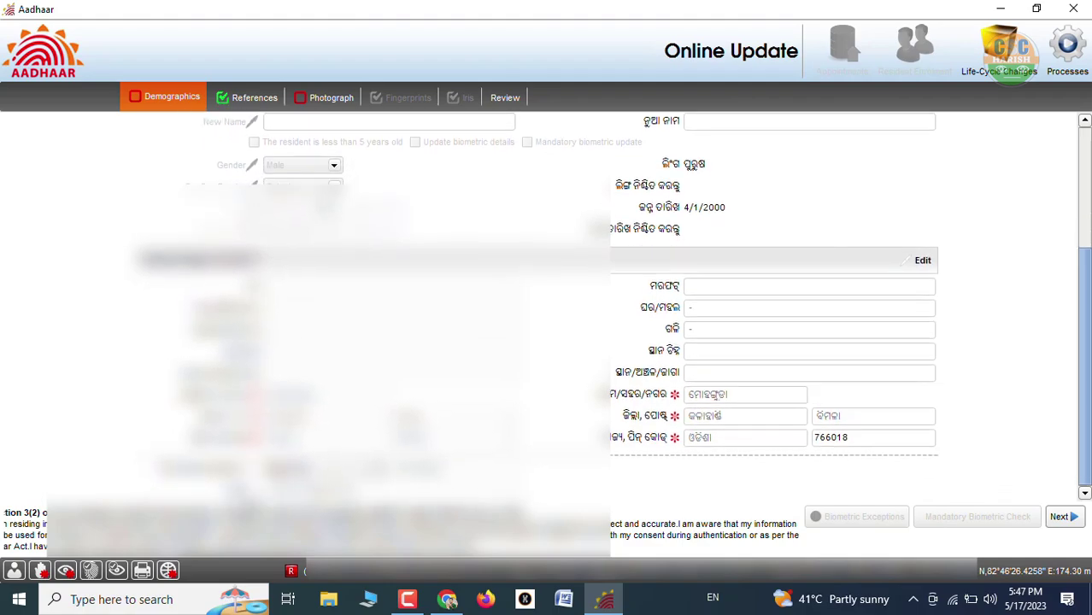
scroll(256, 492, "down", 1)
scroll(254, 496, "up", 1)
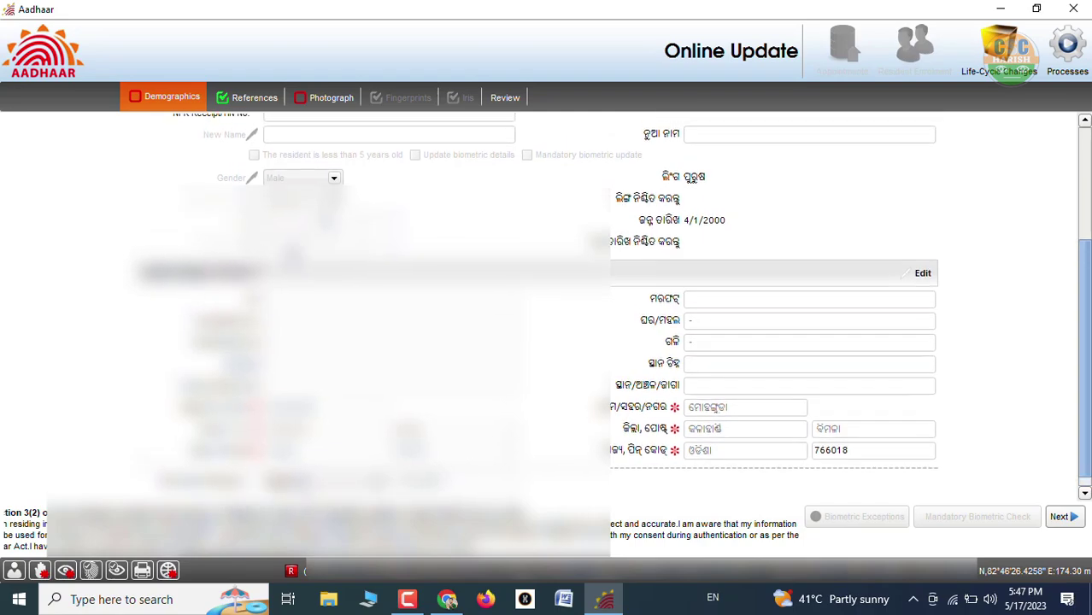
scroll(290, 255, "up", 3)
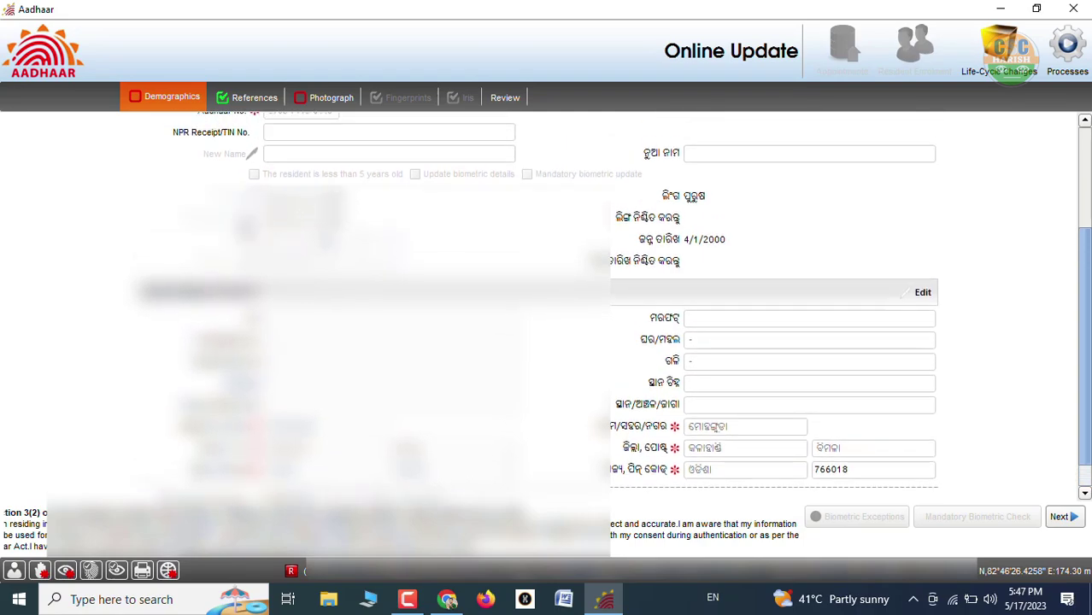
scroll(345, 329, "up", 5)
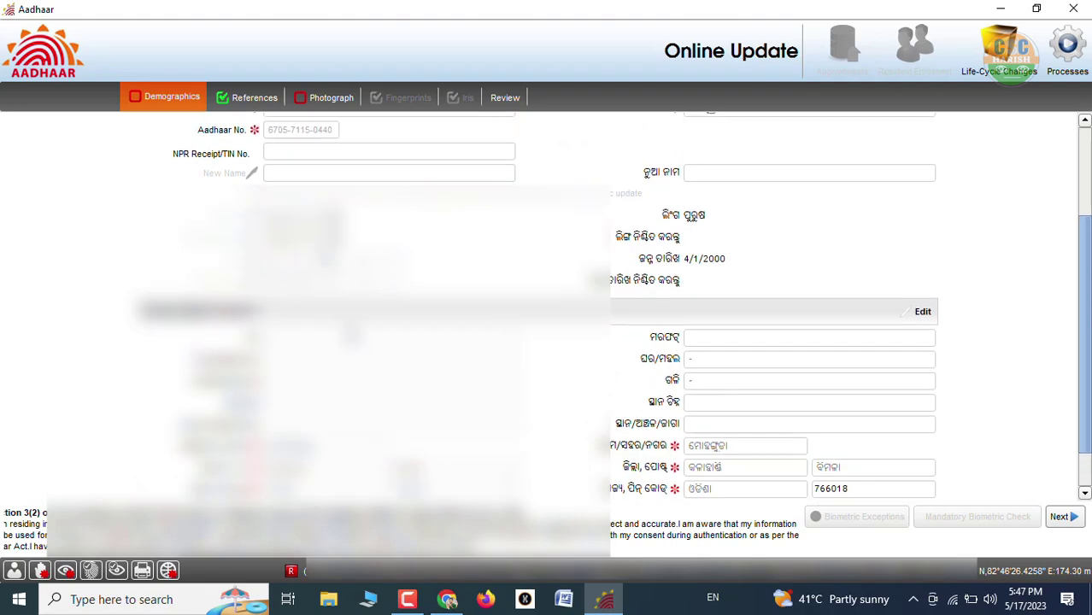
scroll(613, 310, "up", 10)
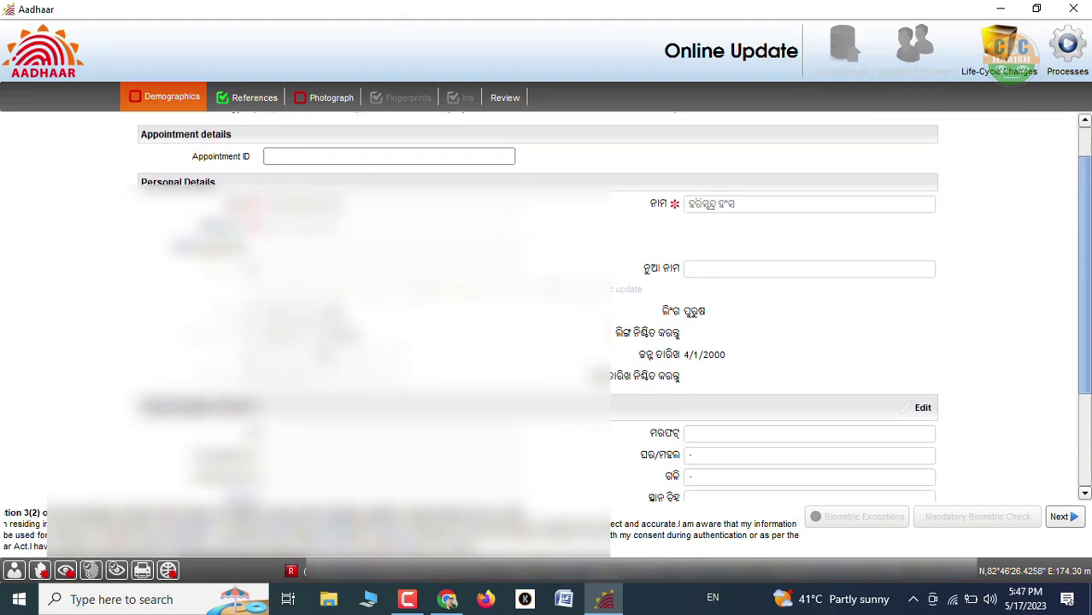
scroll(536, 311, "up", 3)
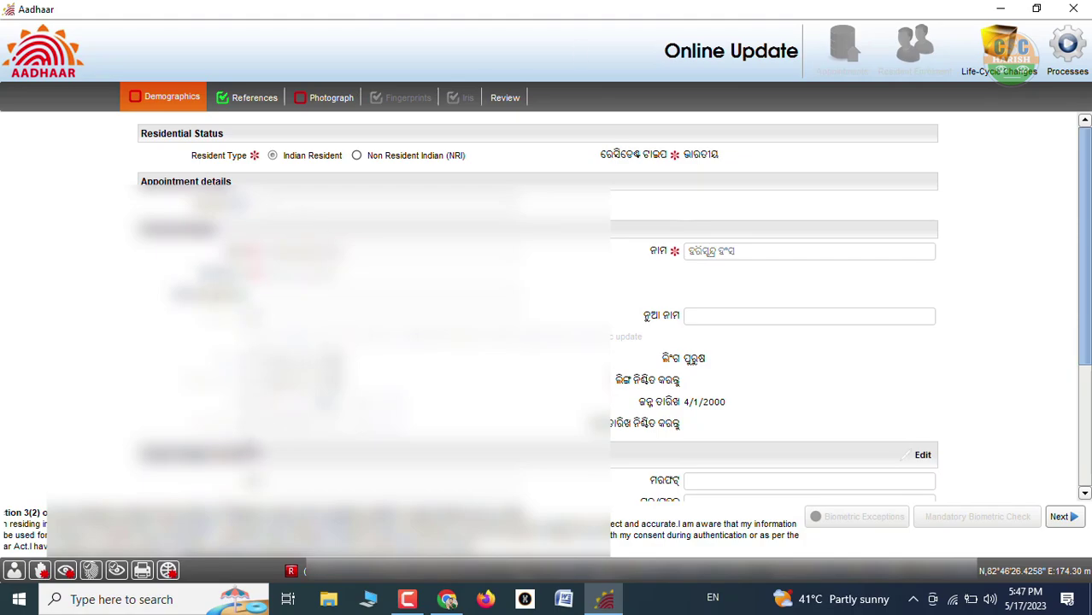
- Look through the References, Photograph and Review pages of the online update, and return to Demographics
left_click(1059, 518)
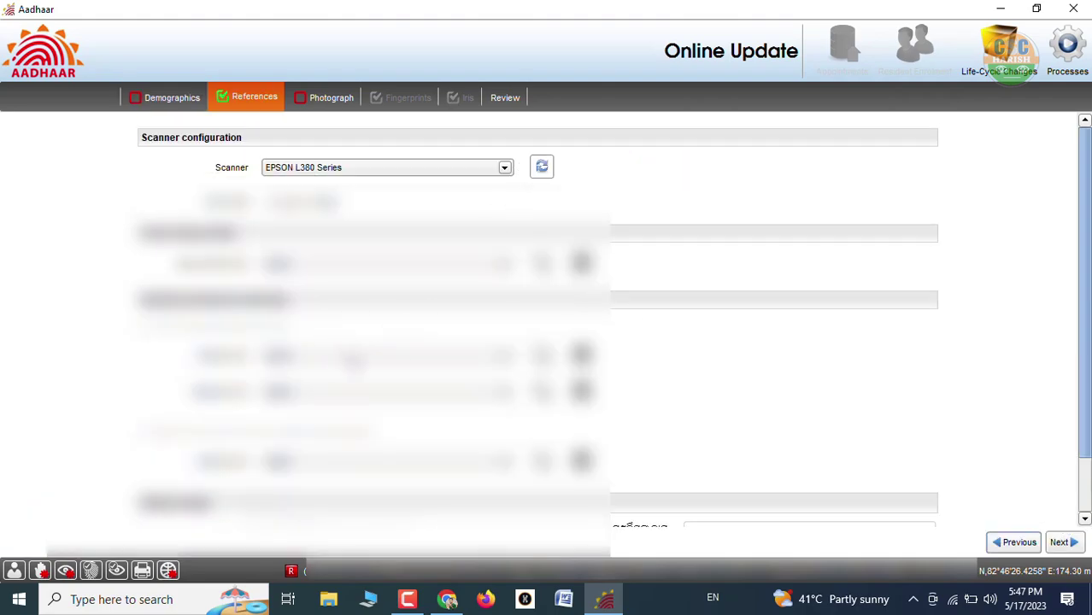
left_click(1059, 543)
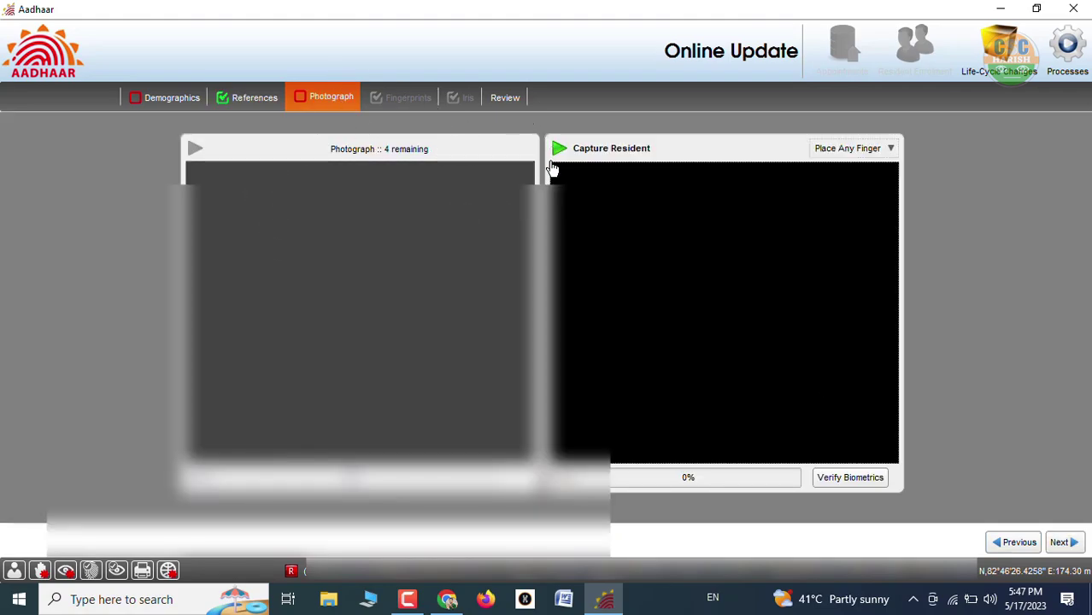
left_click(1061, 543)
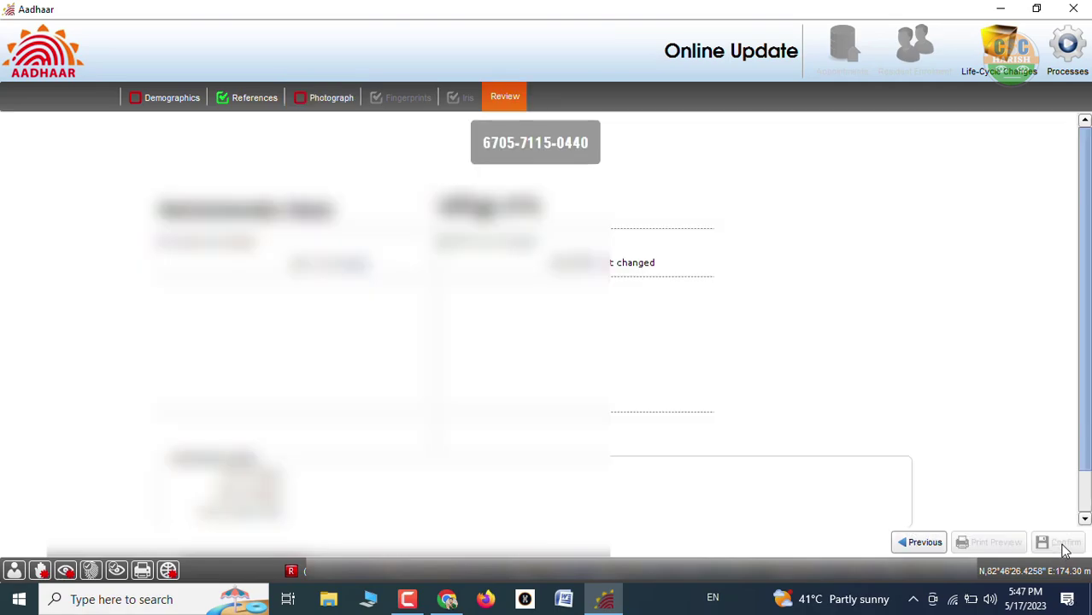
left_click(922, 545)
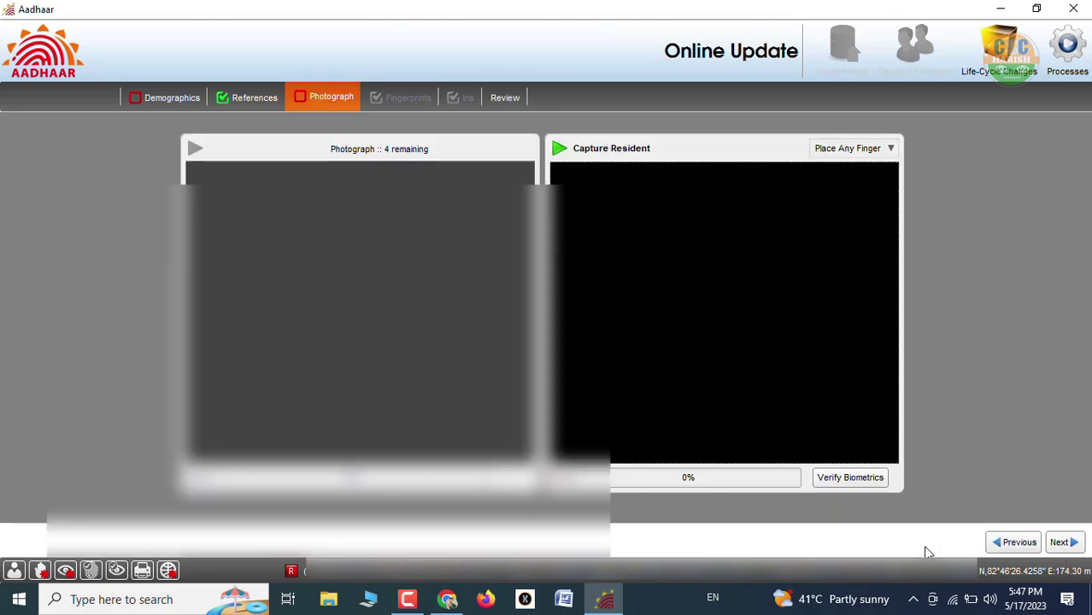
left_click(1013, 545)
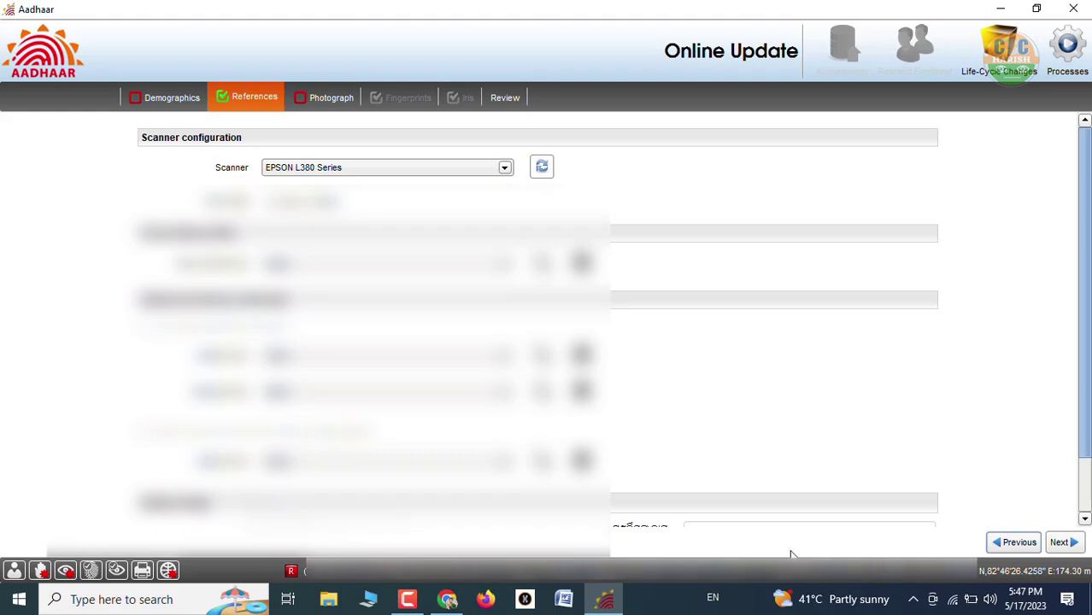
left_click(1009, 550)
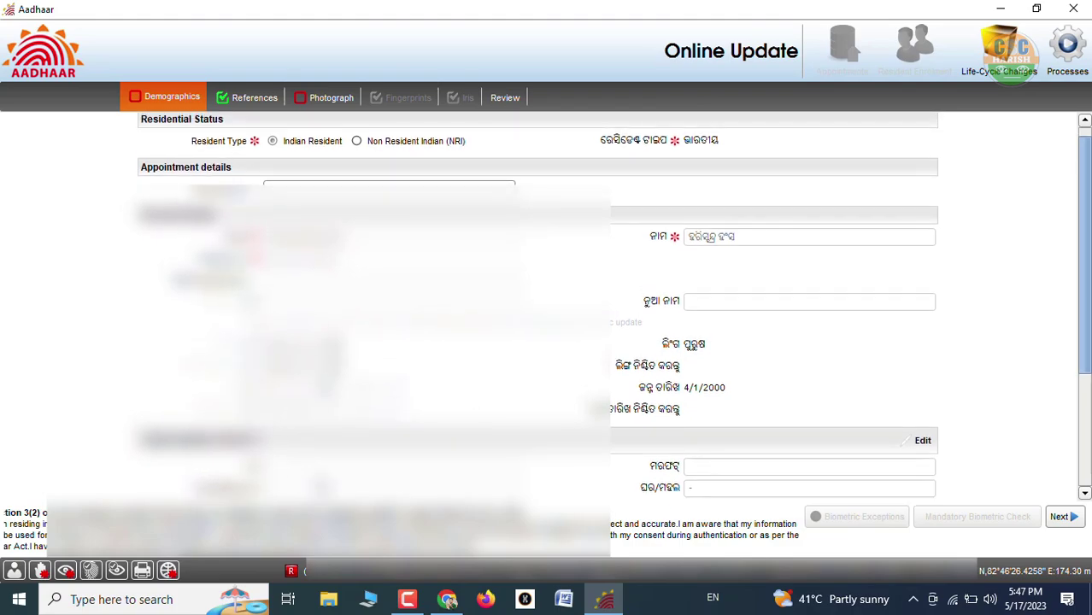
- Check again which personal details and address fields the Demographics form offers for updating
scroll(322, 485, "down", 1)
scroll(322, 484, "down", 4)
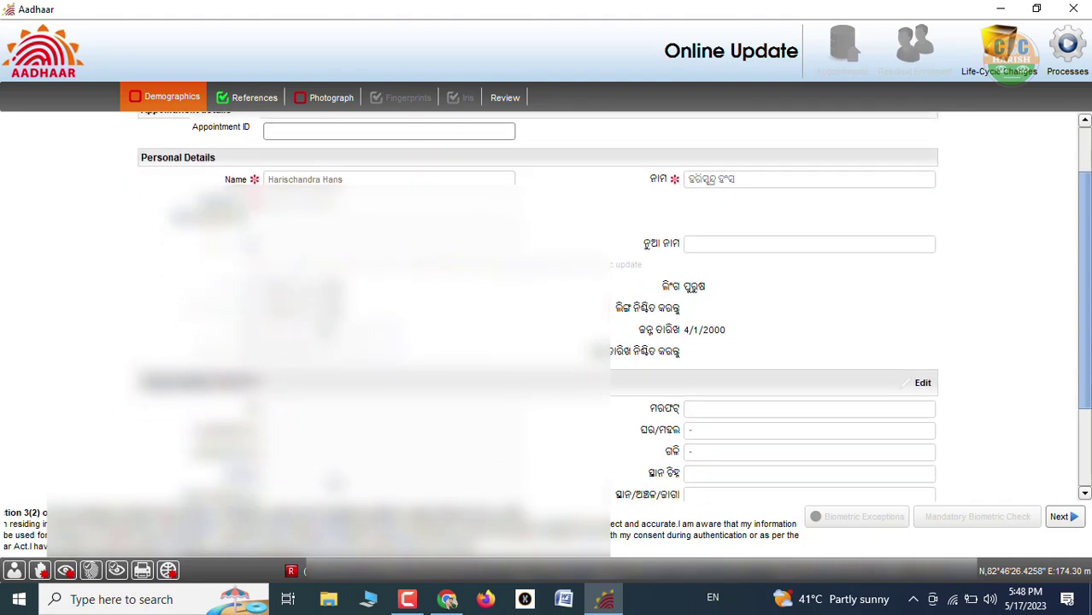
scroll(322, 484, "up", 4)
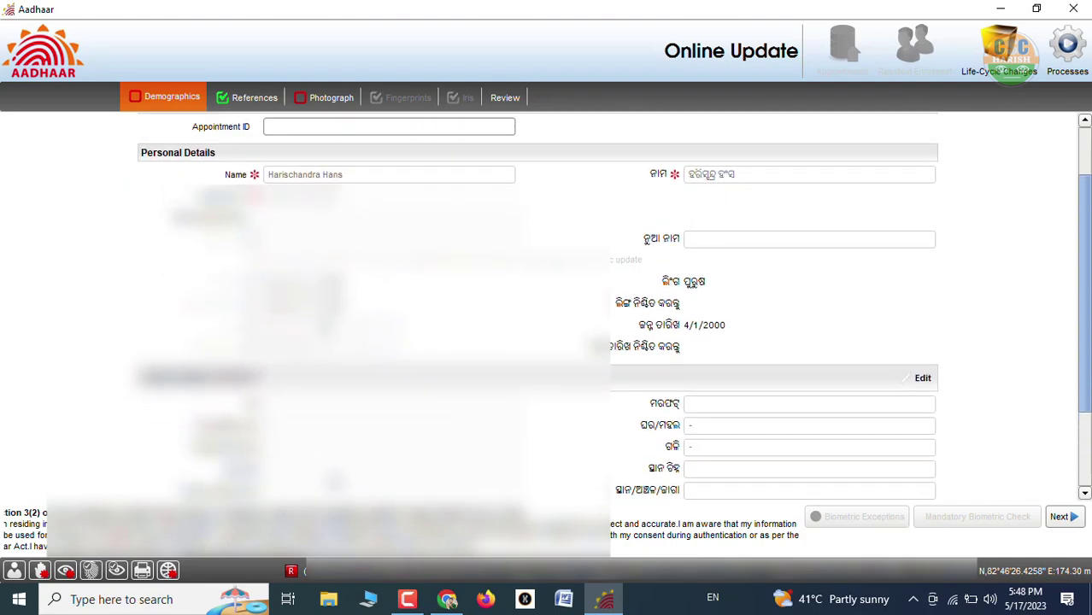
scroll(614, 307, "up", 2)
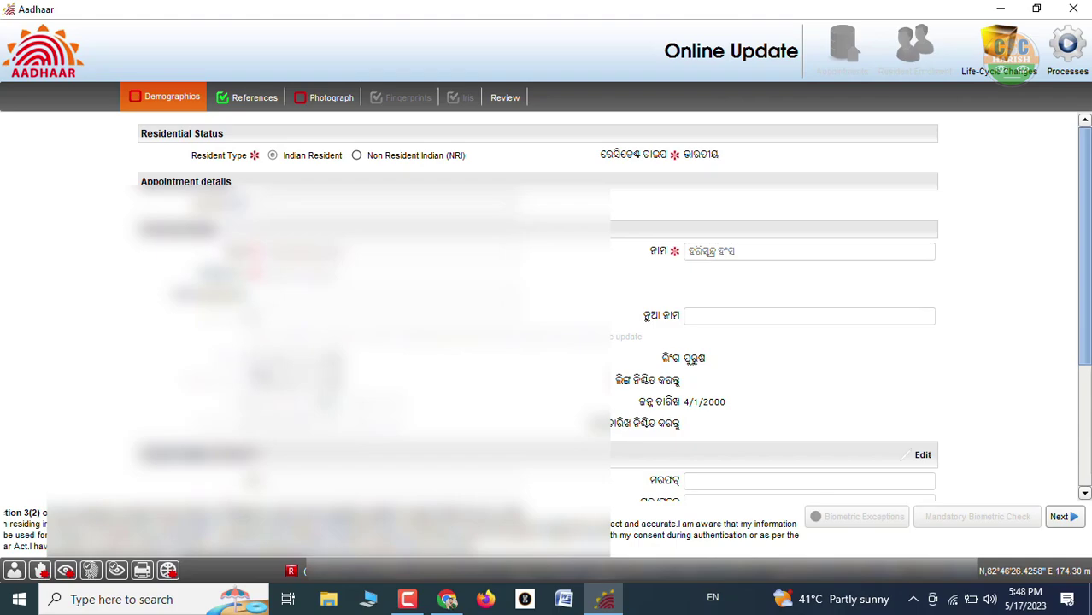
scroll(275, 383, "down", 3)
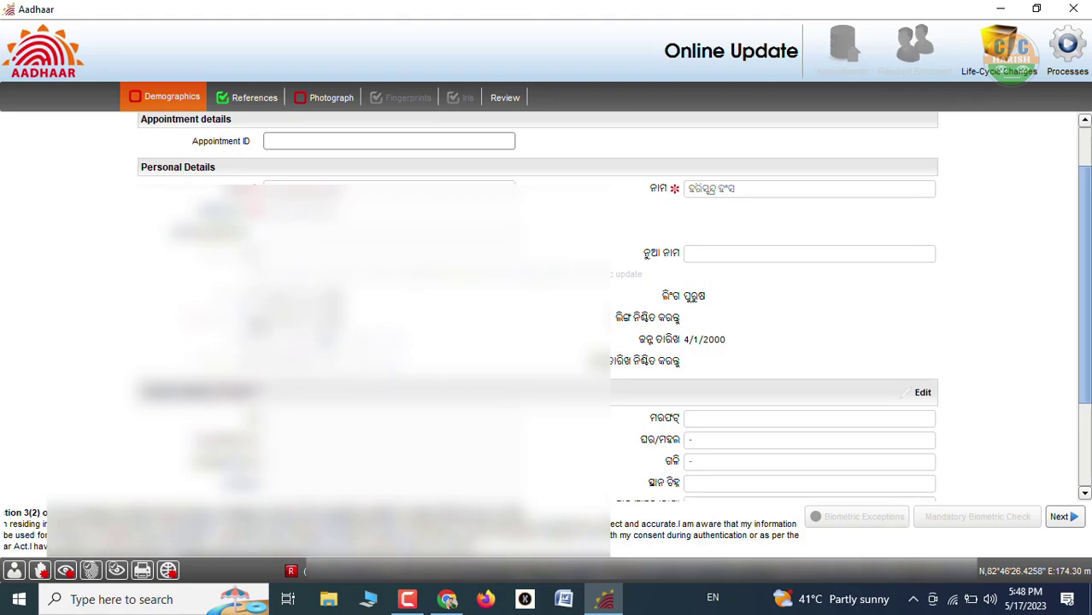
scroll(613, 310, "down", 3)
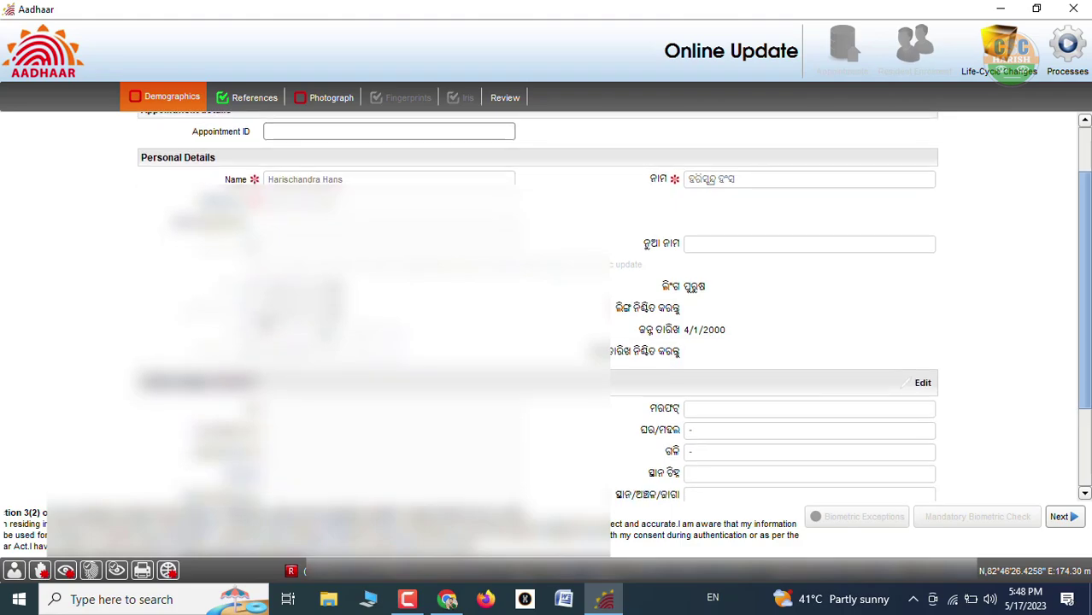
scroll(613, 310, "down", 1)
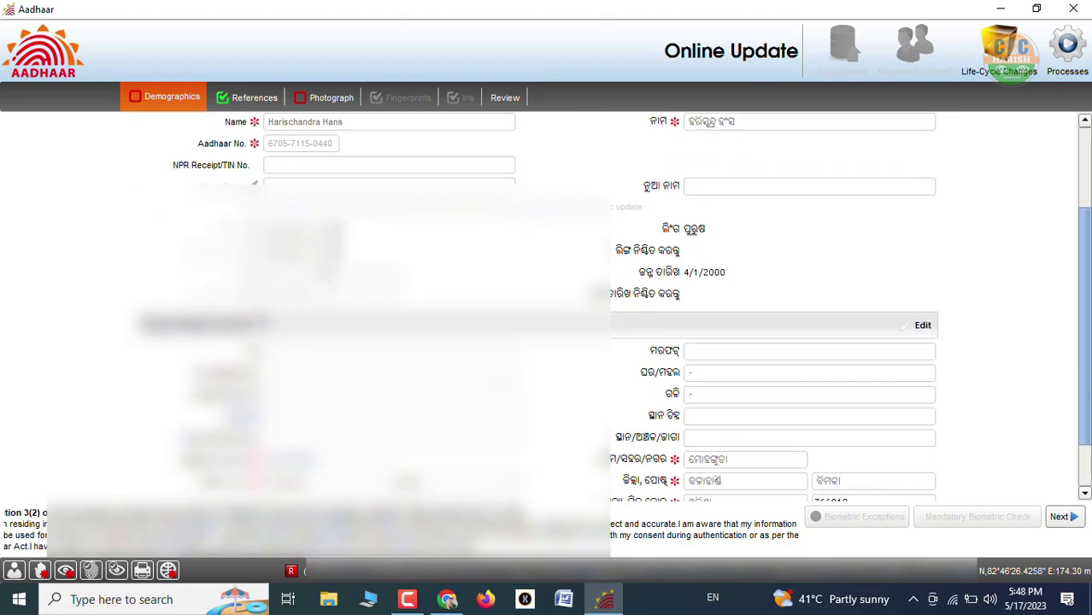
scroll(613, 310, "up", 1)
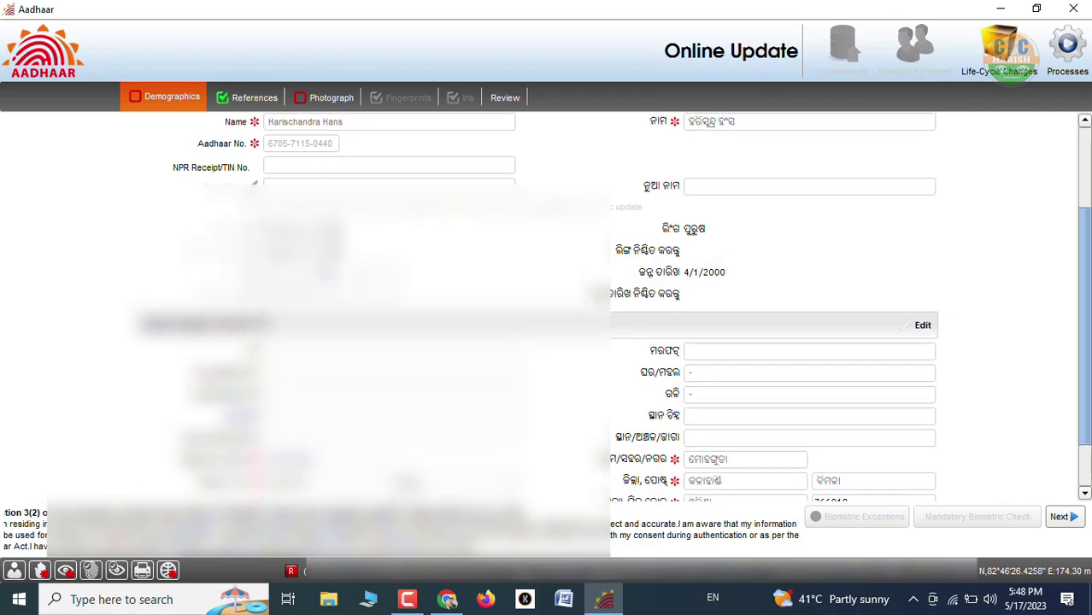
- Start a fresh Online Update and accept losing the data collected for the retrieved resident
left_click(987, 58)
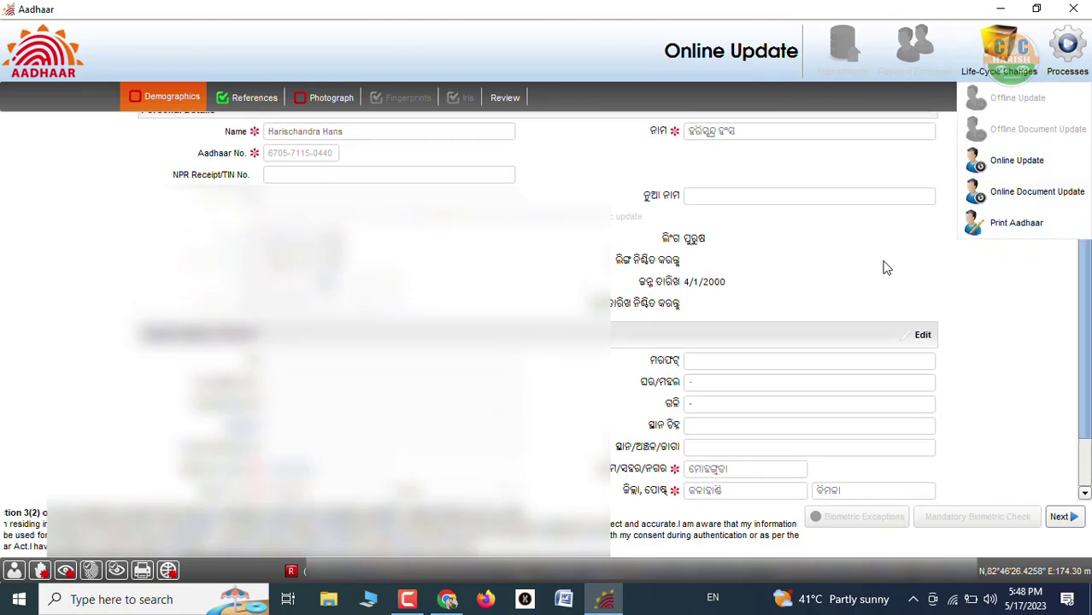
scroll(504, 256, "up", 1)
left_click(998, 59)
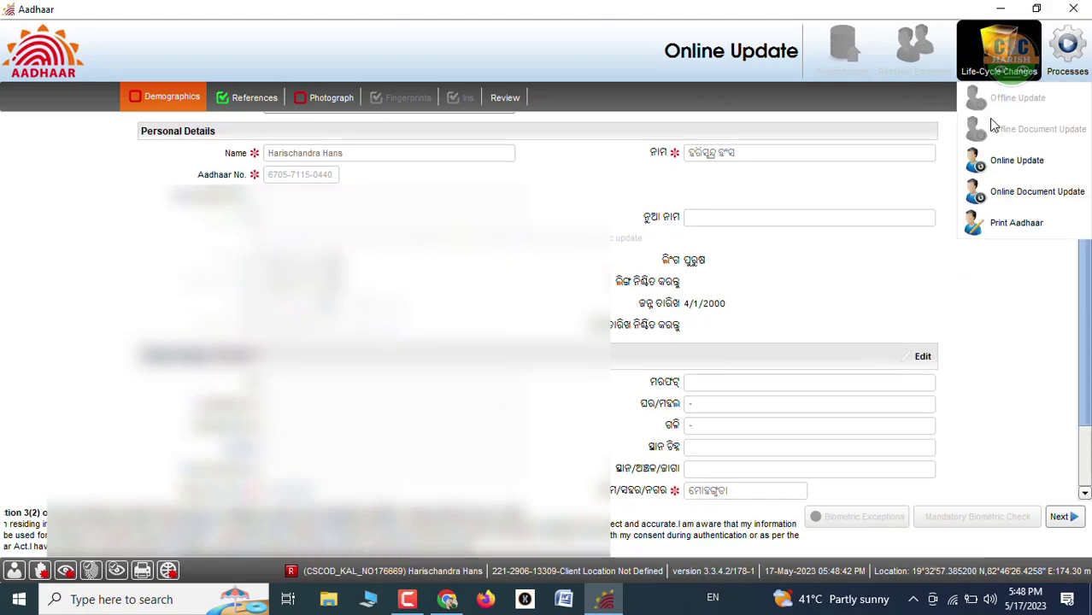
left_click(1006, 162)
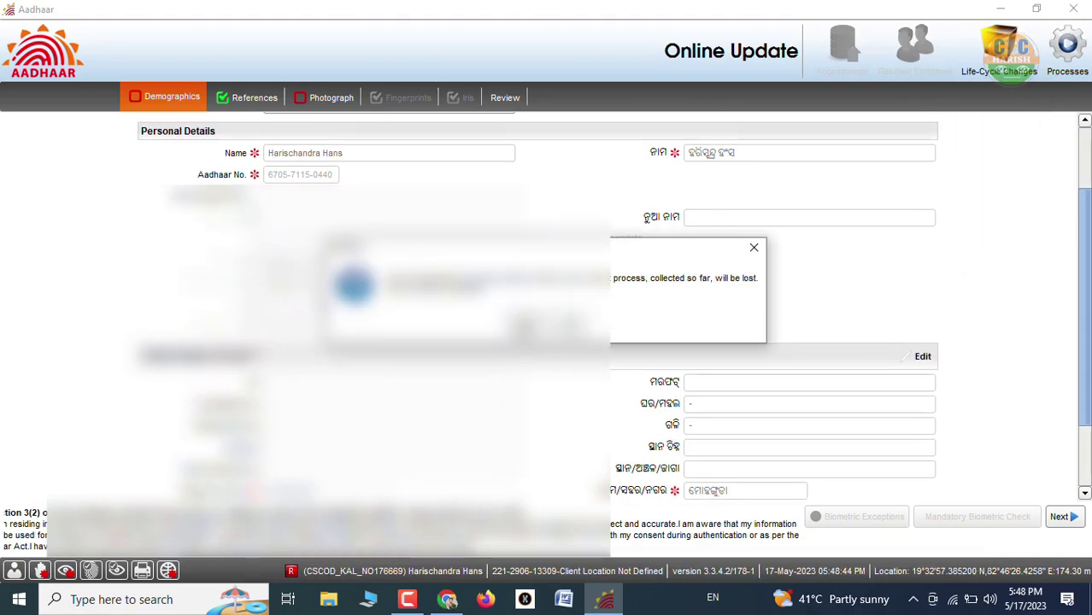
key("Return")
- Open View Enrollment Details, accepting the loss of collected data, to check the status of the enrolment packets
left_click(1067, 50)
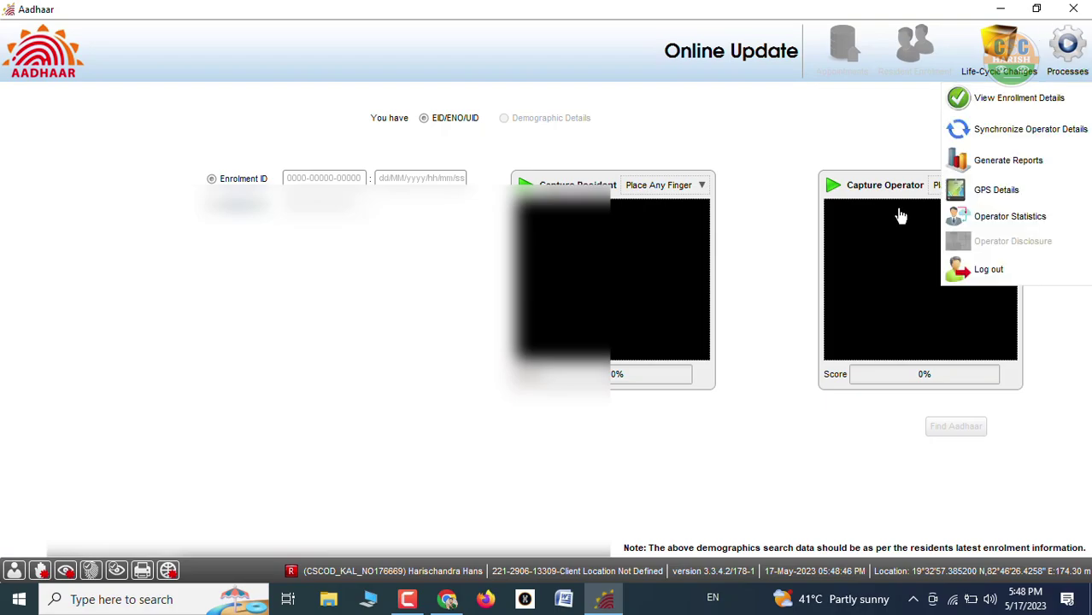
left_click(1011, 96)
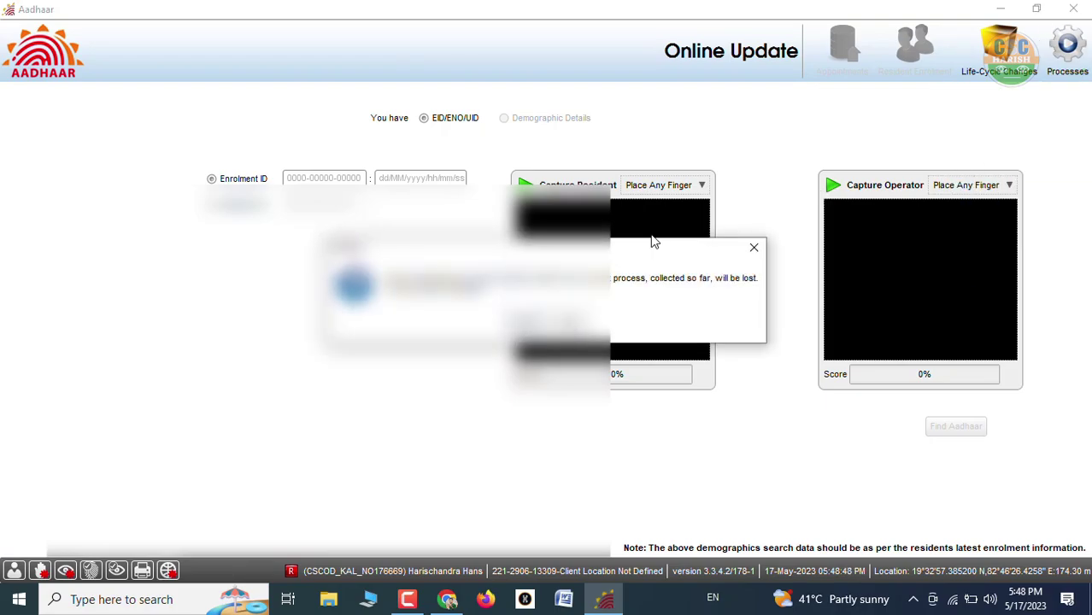
left_click(522, 322)
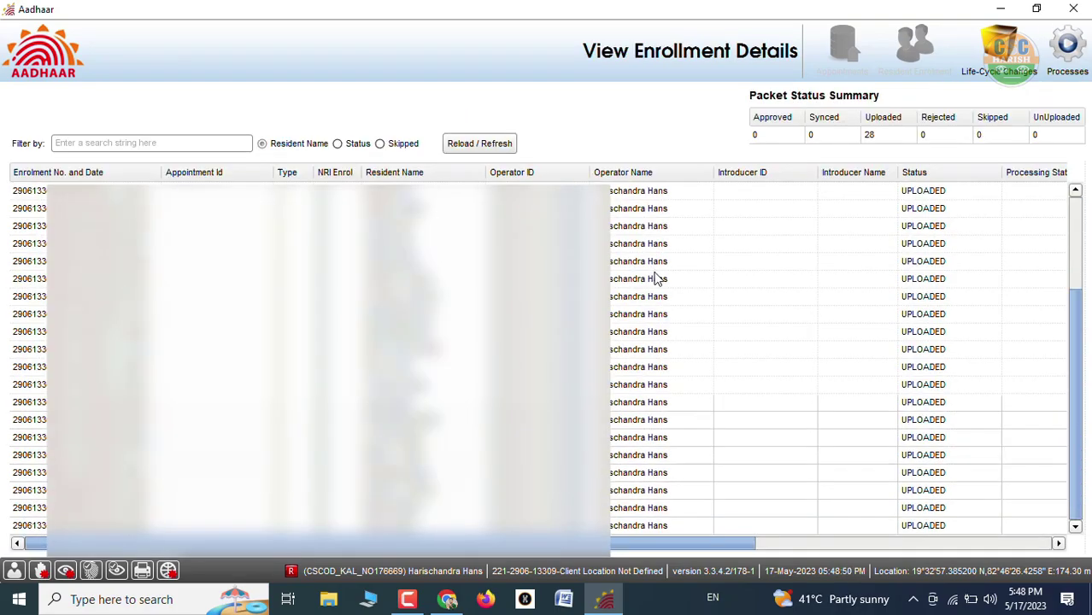